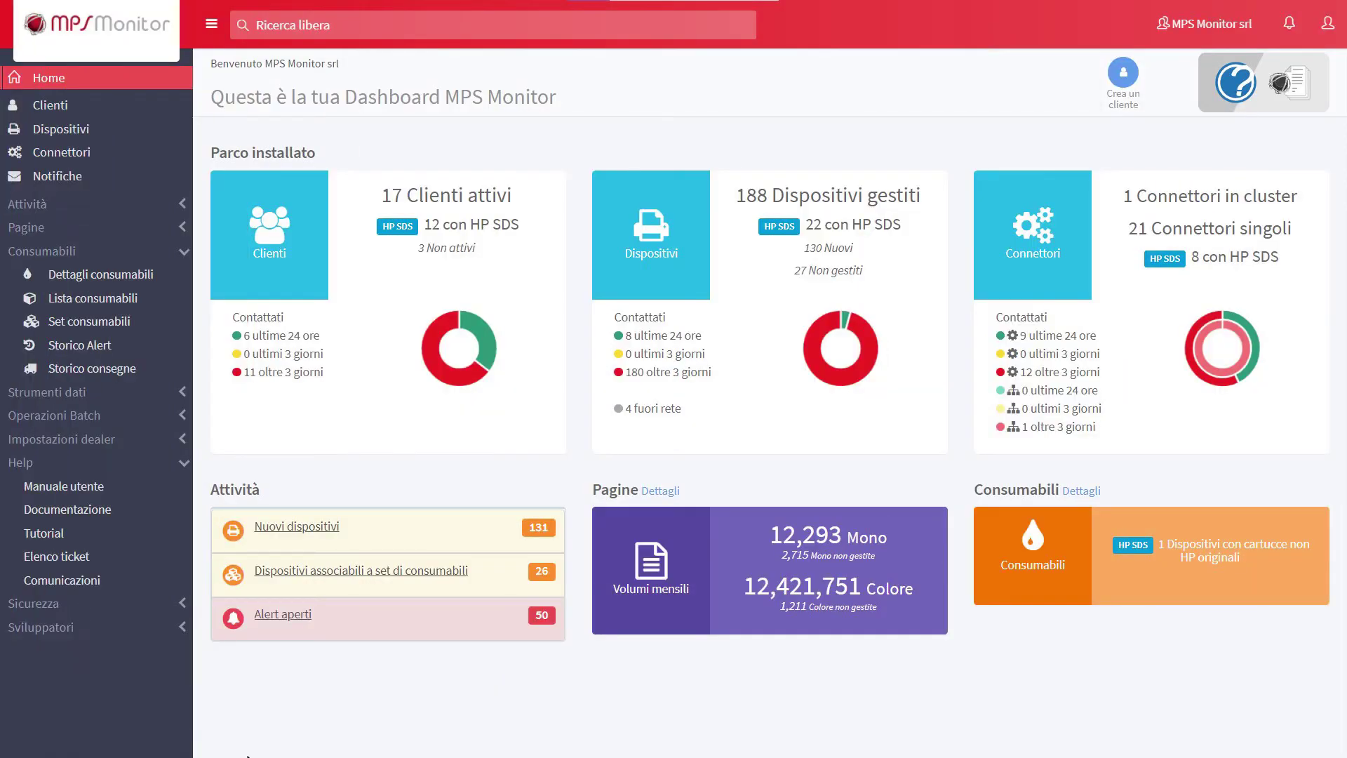
- Open the list of sites (Sedi) for the customer CATESTSANTERAMO
left_click(52, 109)
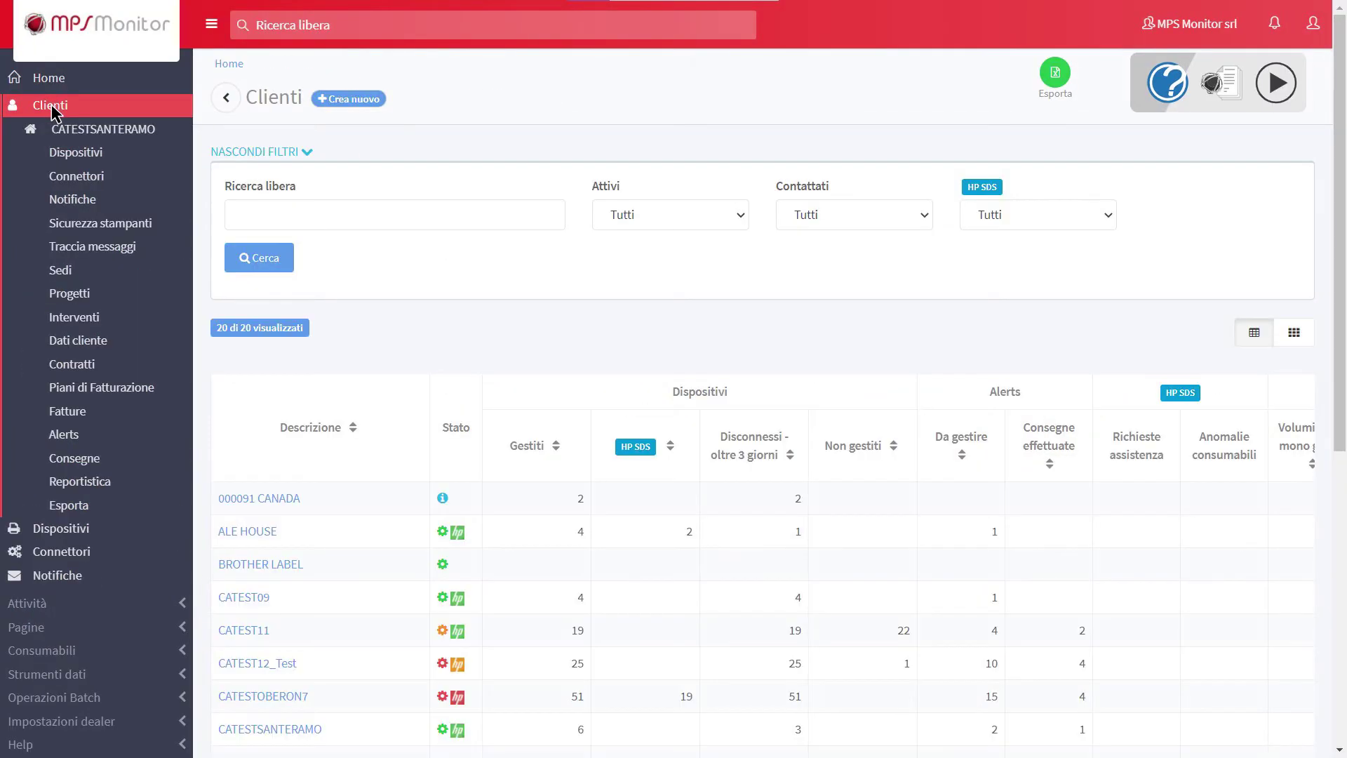
left_click(96, 130)
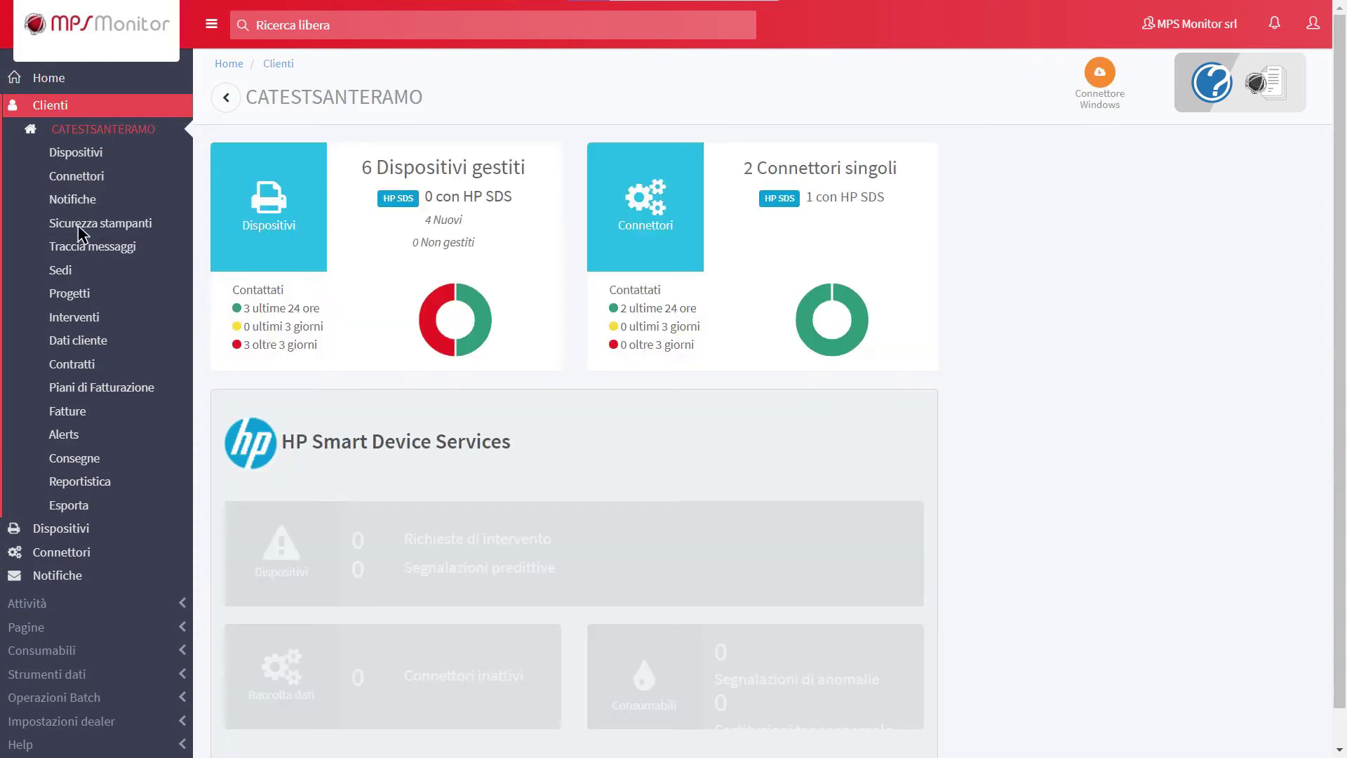
left_click(72, 271)
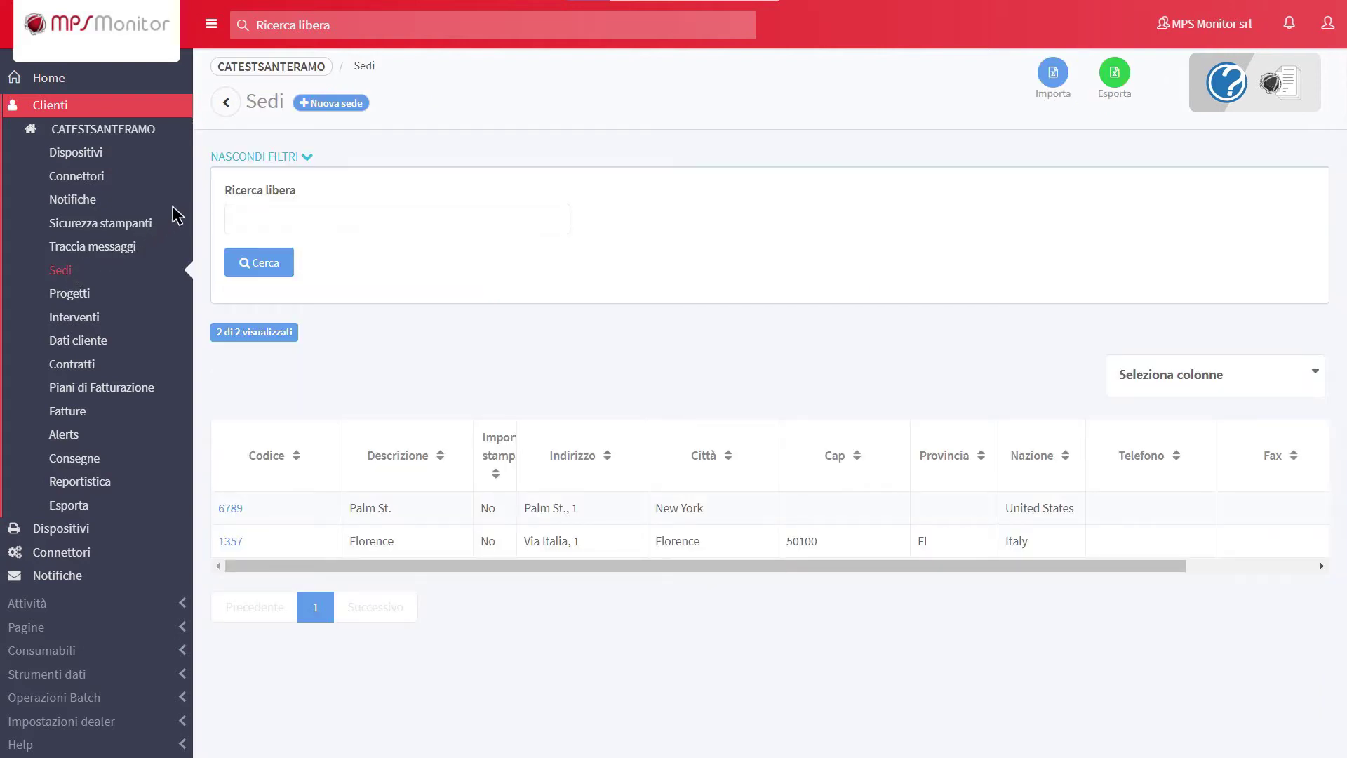
- Create a new site with code 12345 and description SEDE DI FIRENZE
left_click(336, 104)
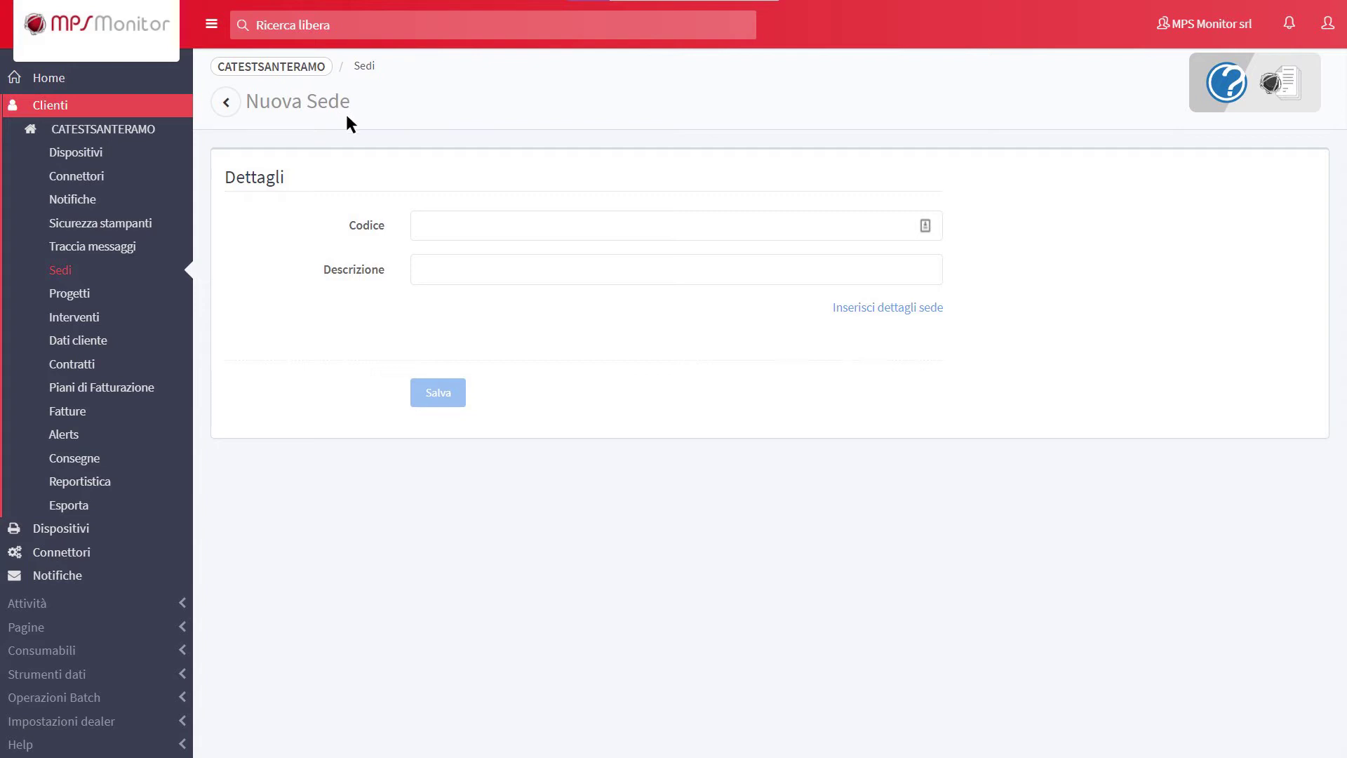
left_click(421, 223)
type("12345")
left_click(422, 266)
type("SEDE DI FIRENZE")
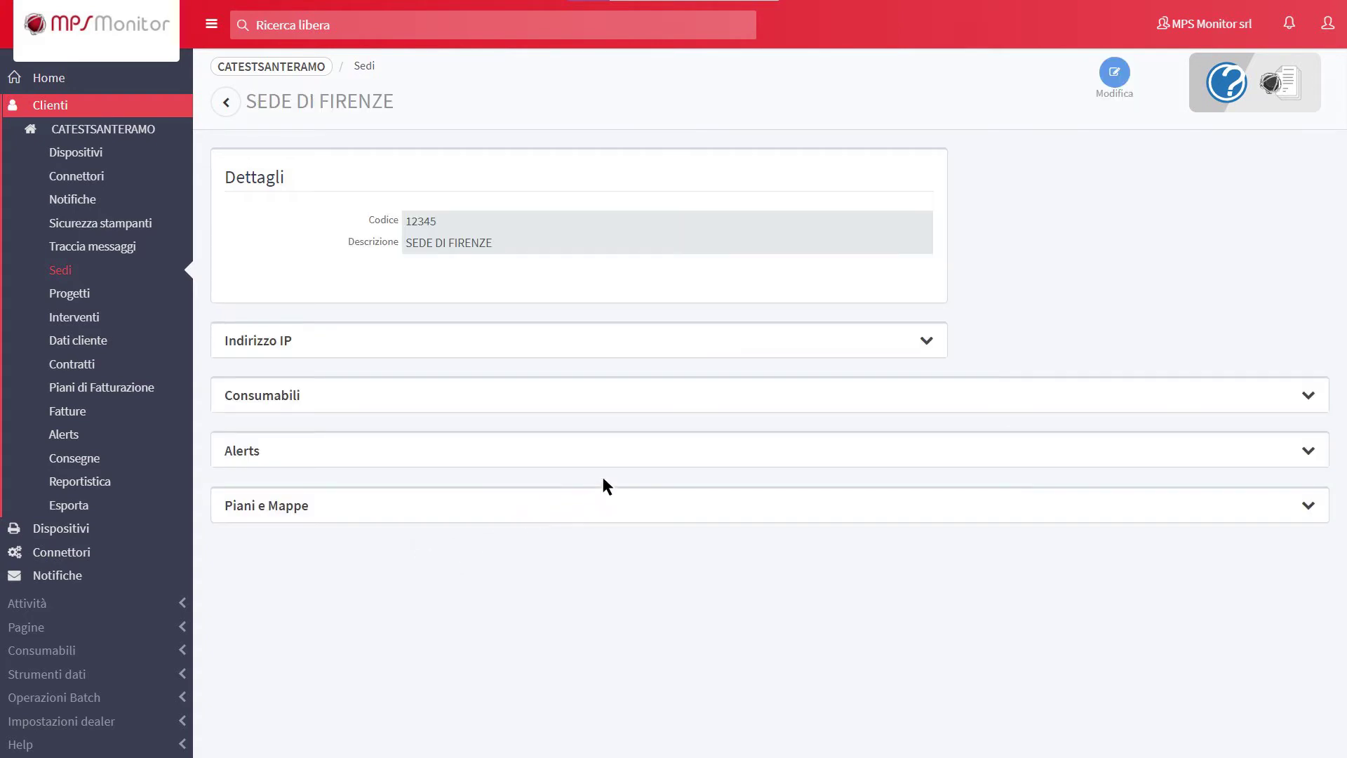
- Add a range of printers to monitor to the site, from IP address 192.168.1.54 to 192.168.16.10
left_click(927, 342)
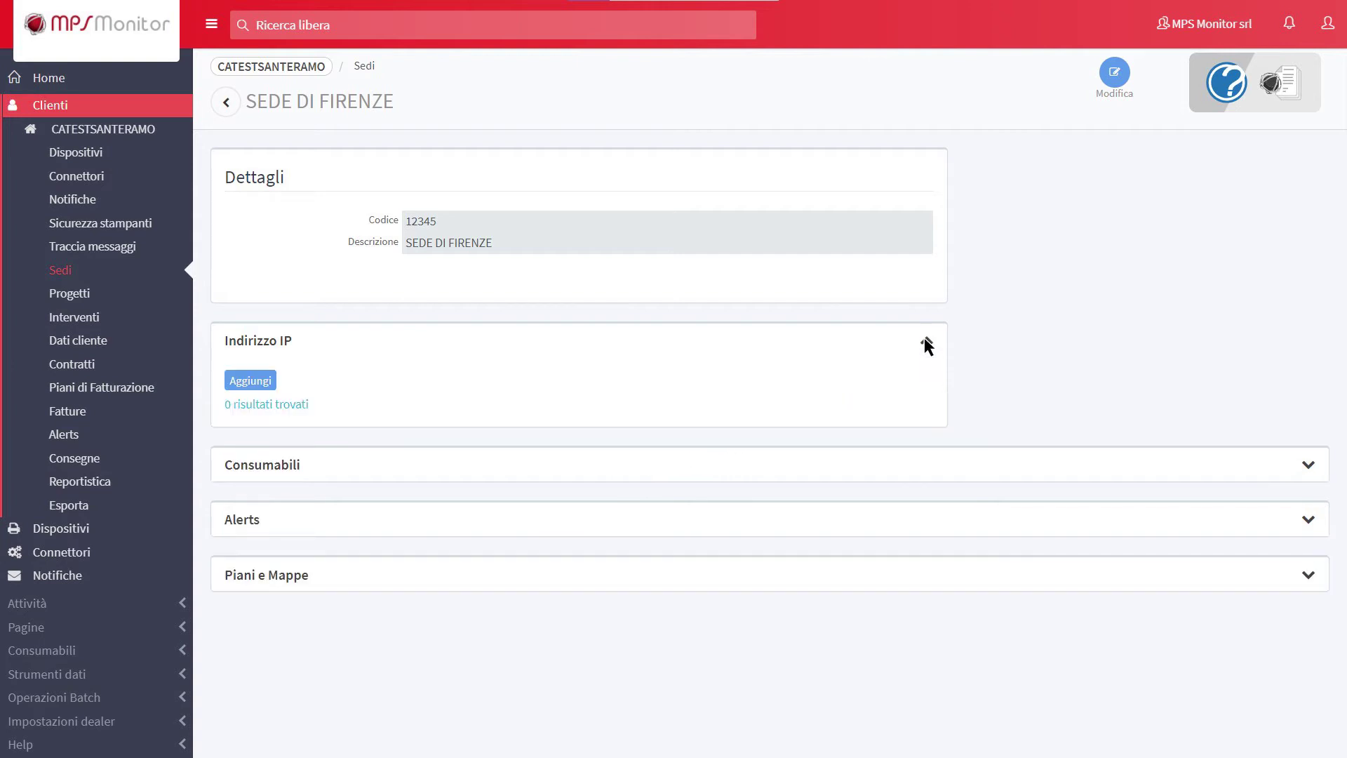
left_click(263, 381)
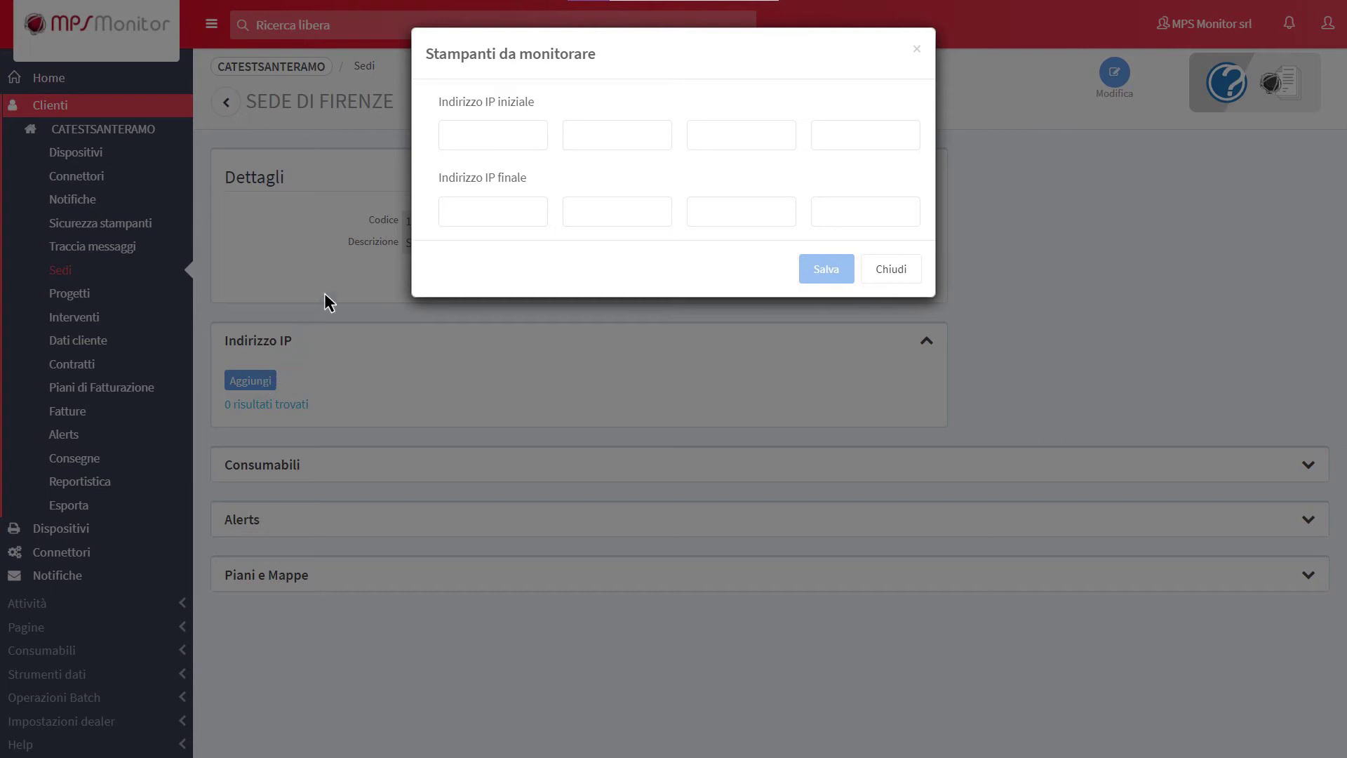
left_click(449, 140)
type("1921681.54")
left_click(449, 210)
type("192.168.")
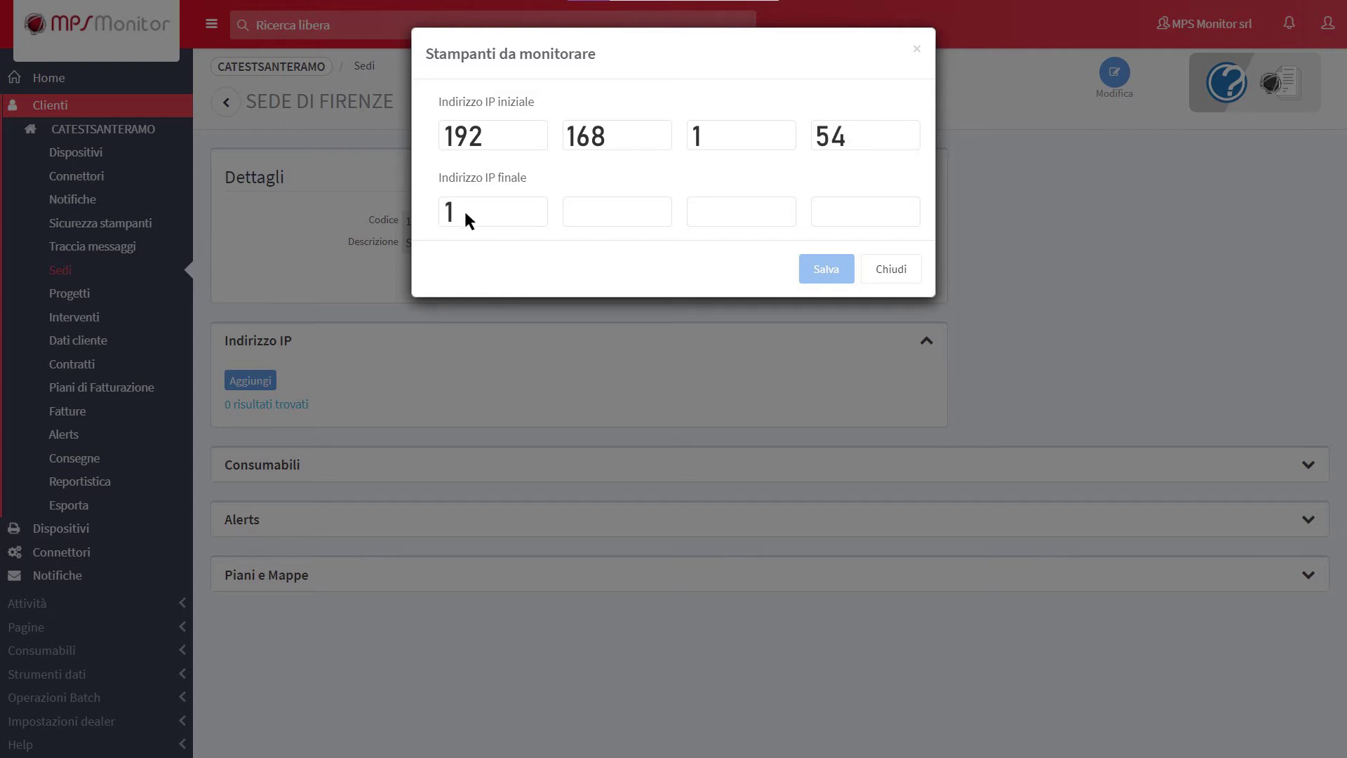
type("16.10")
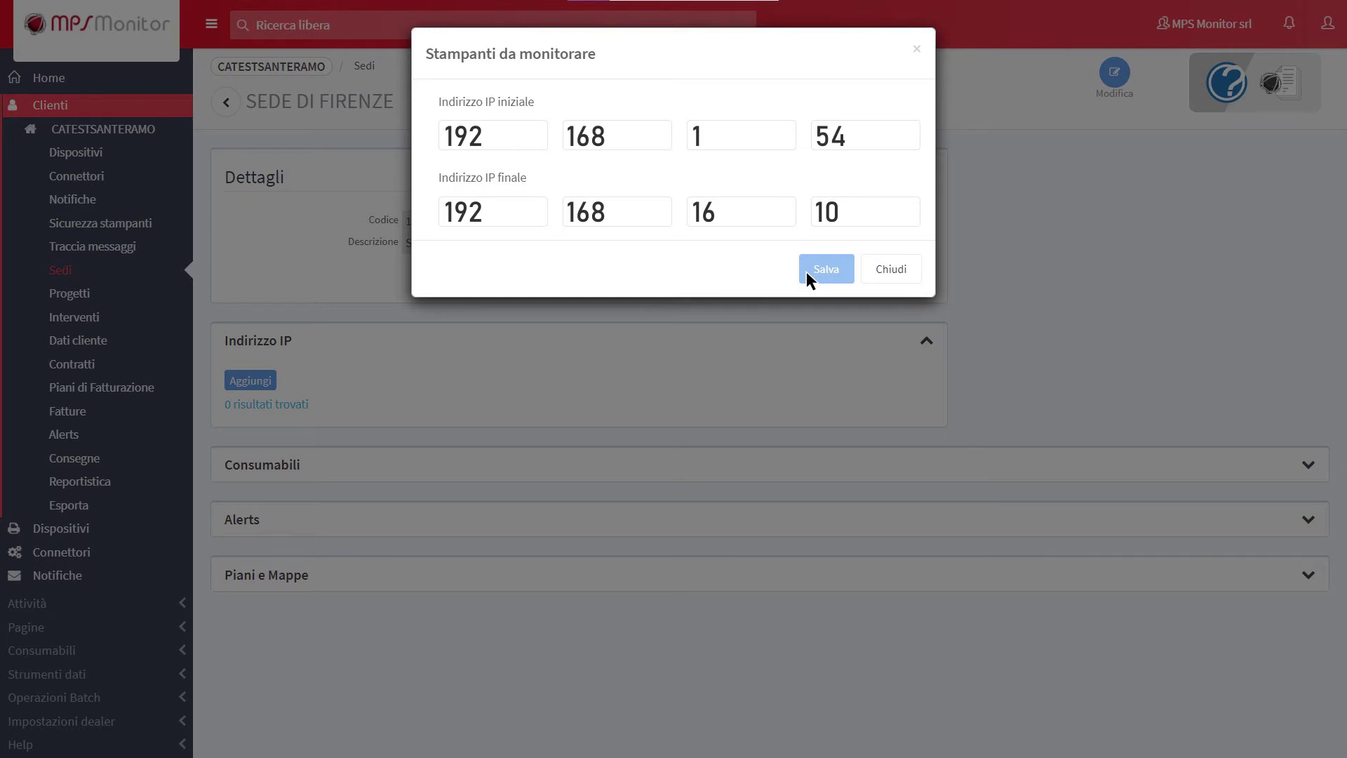
left_click(826, 268)
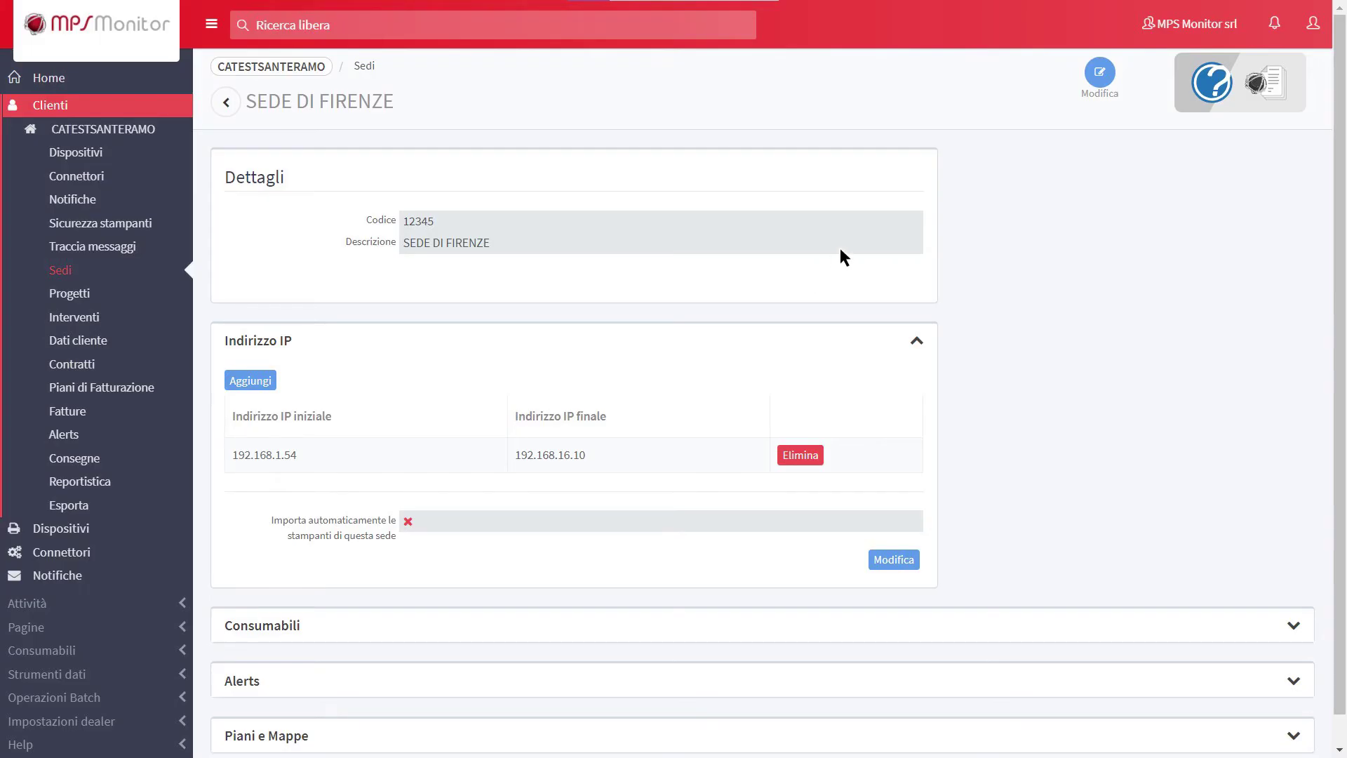
- Fill in the site's address, city, postcode, country Italy, province and e-mail, and enable automatic import of this site's printers
left_click(1098, 74)
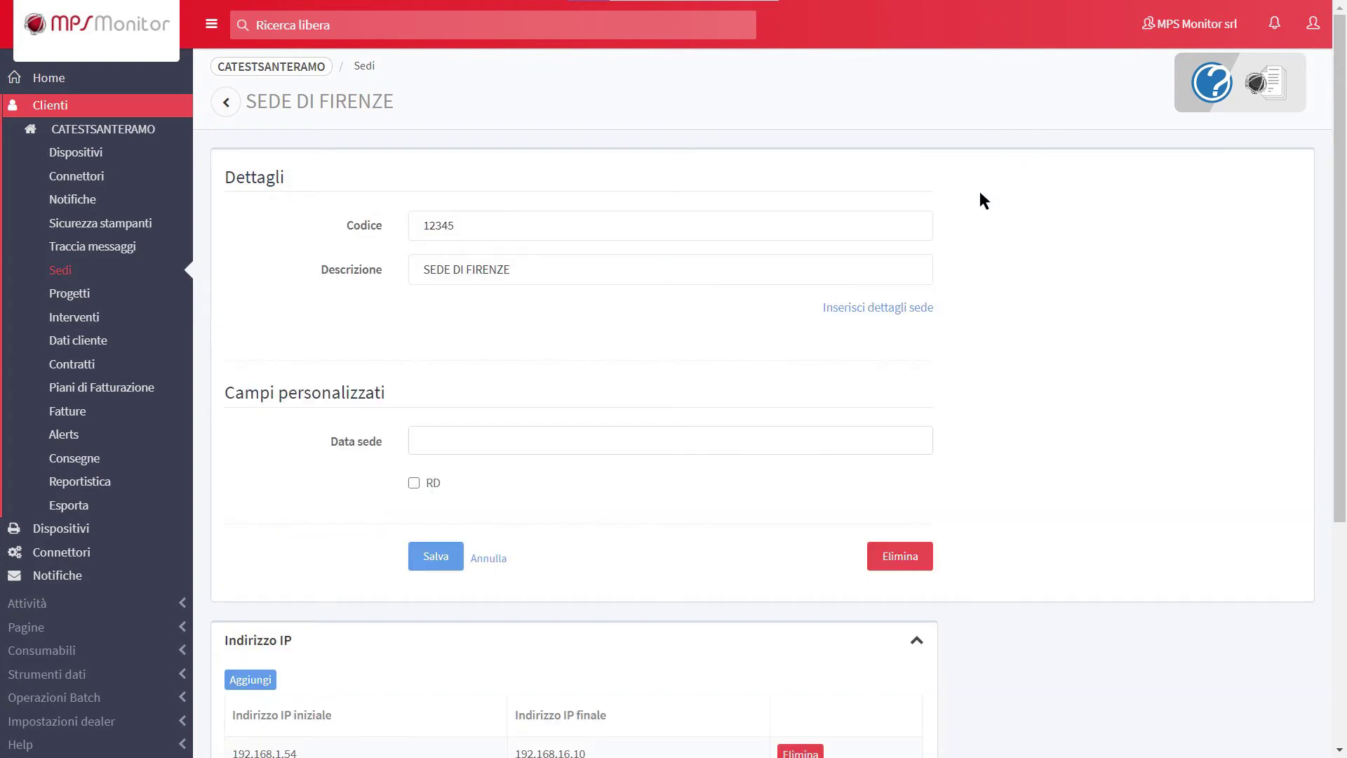
left_click(875, 307)
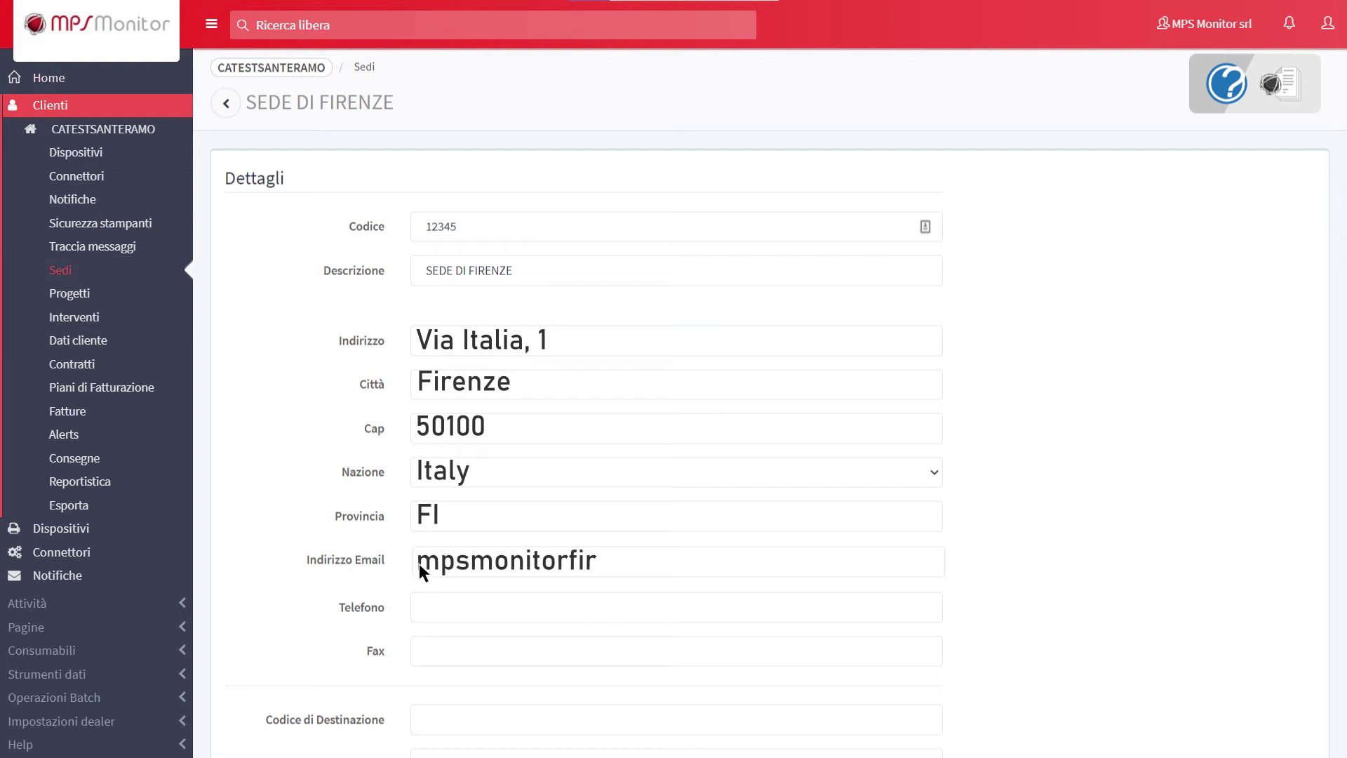
scroll(419, 563, "down", 6)
left_click(424, 702)
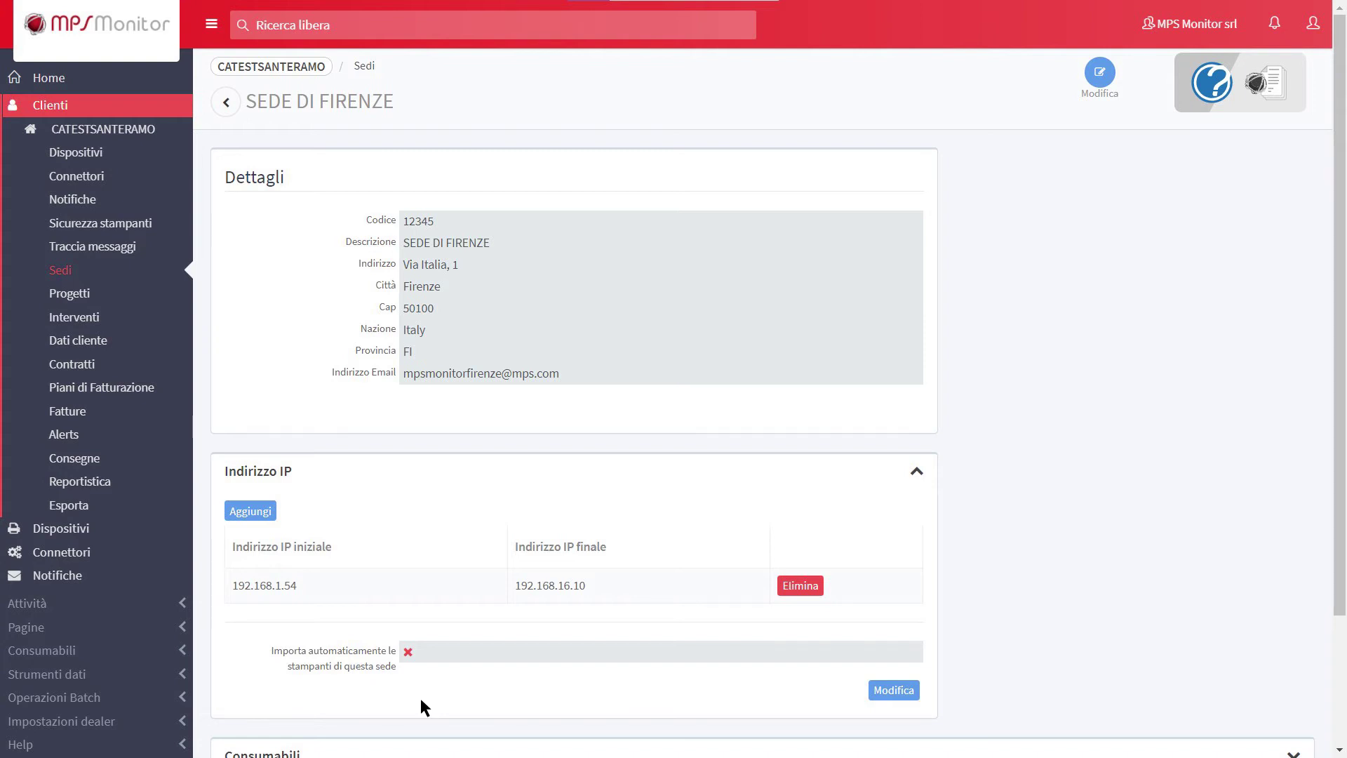
left_click(881, 692)
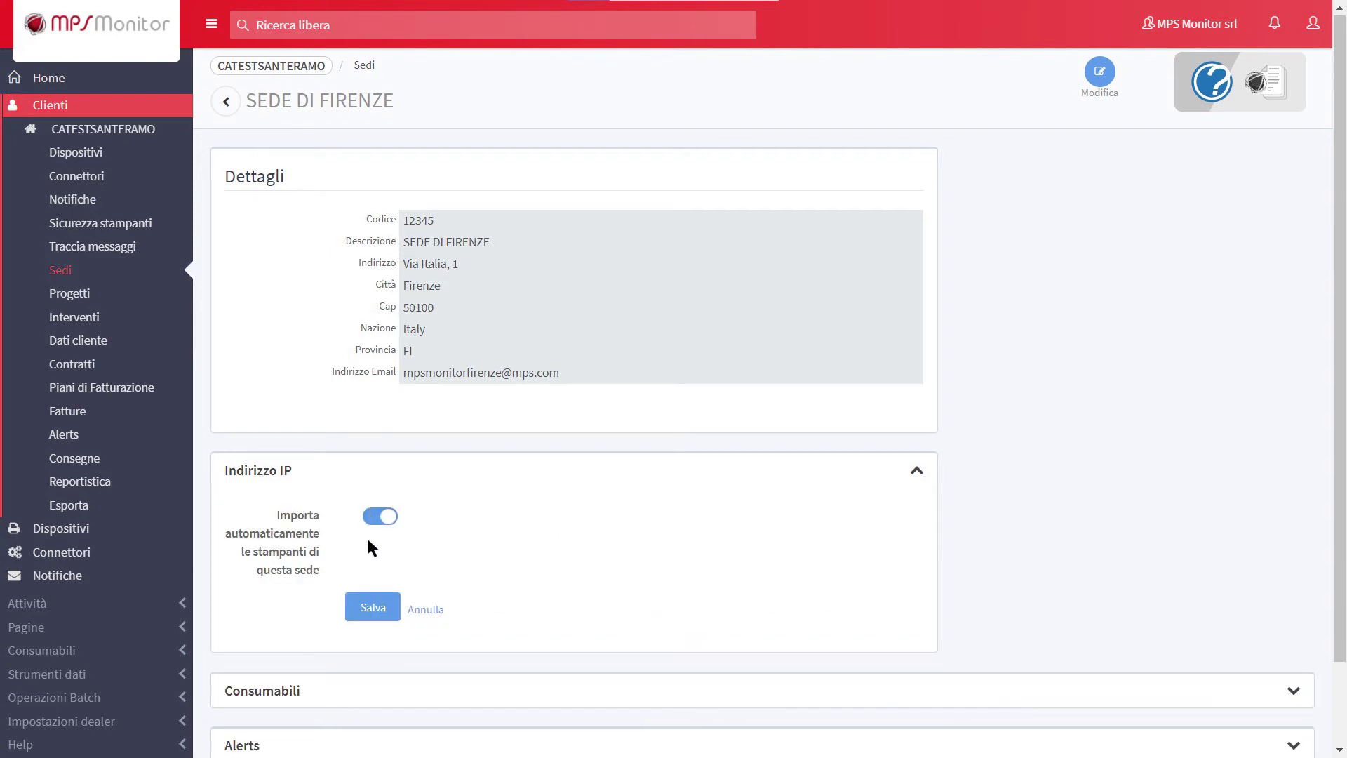
left_click(358, 609)
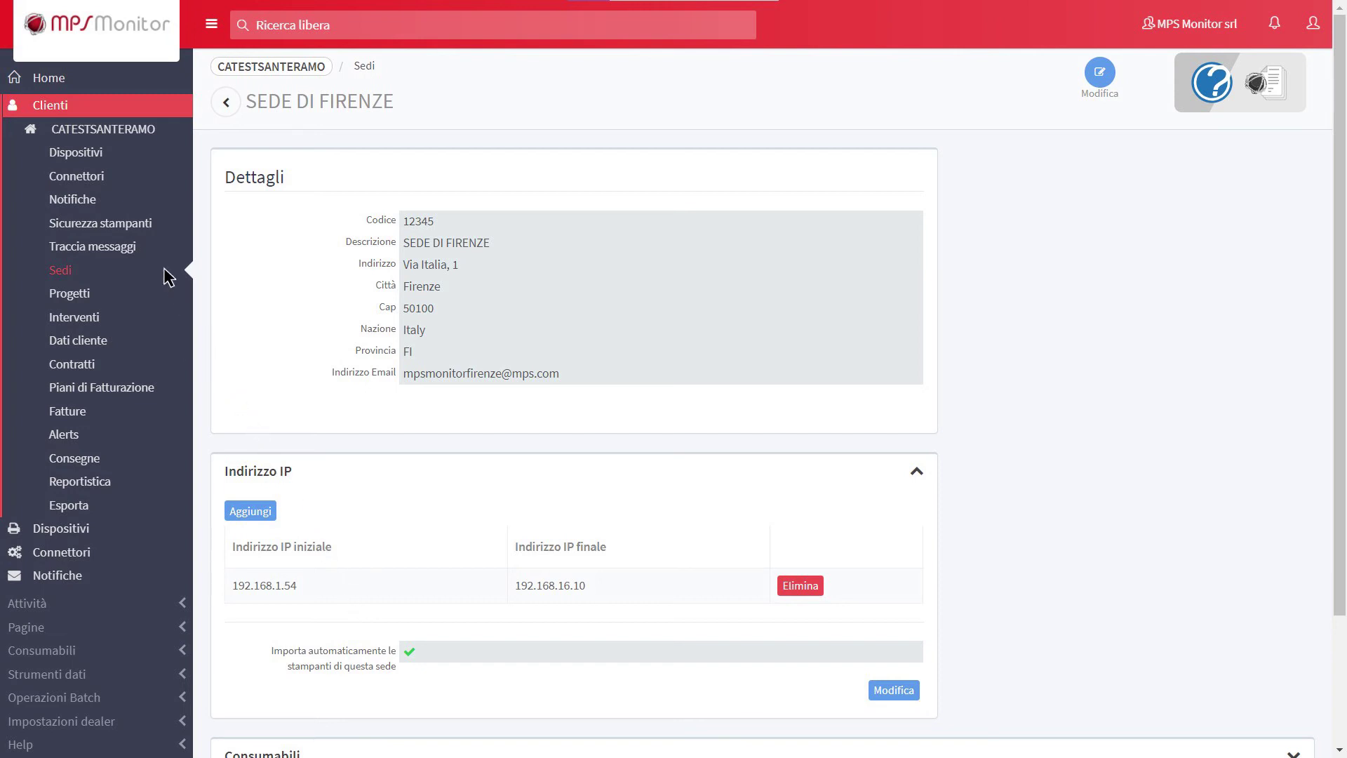
- Assign the customer's KYOCERA ECOSYS M3040DN device to the site SEDE DI FIRENZE and save the device
left_click(99, 152)
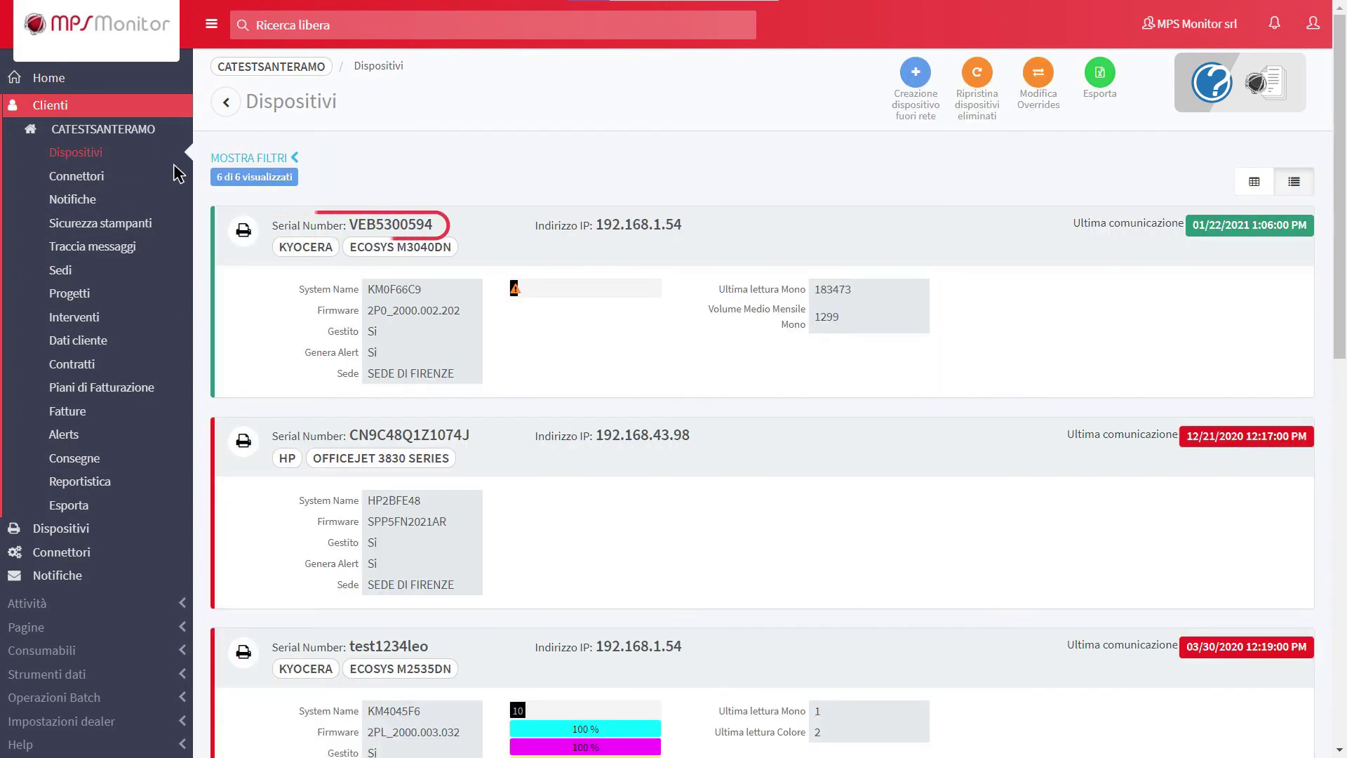
left_click(375, 223)
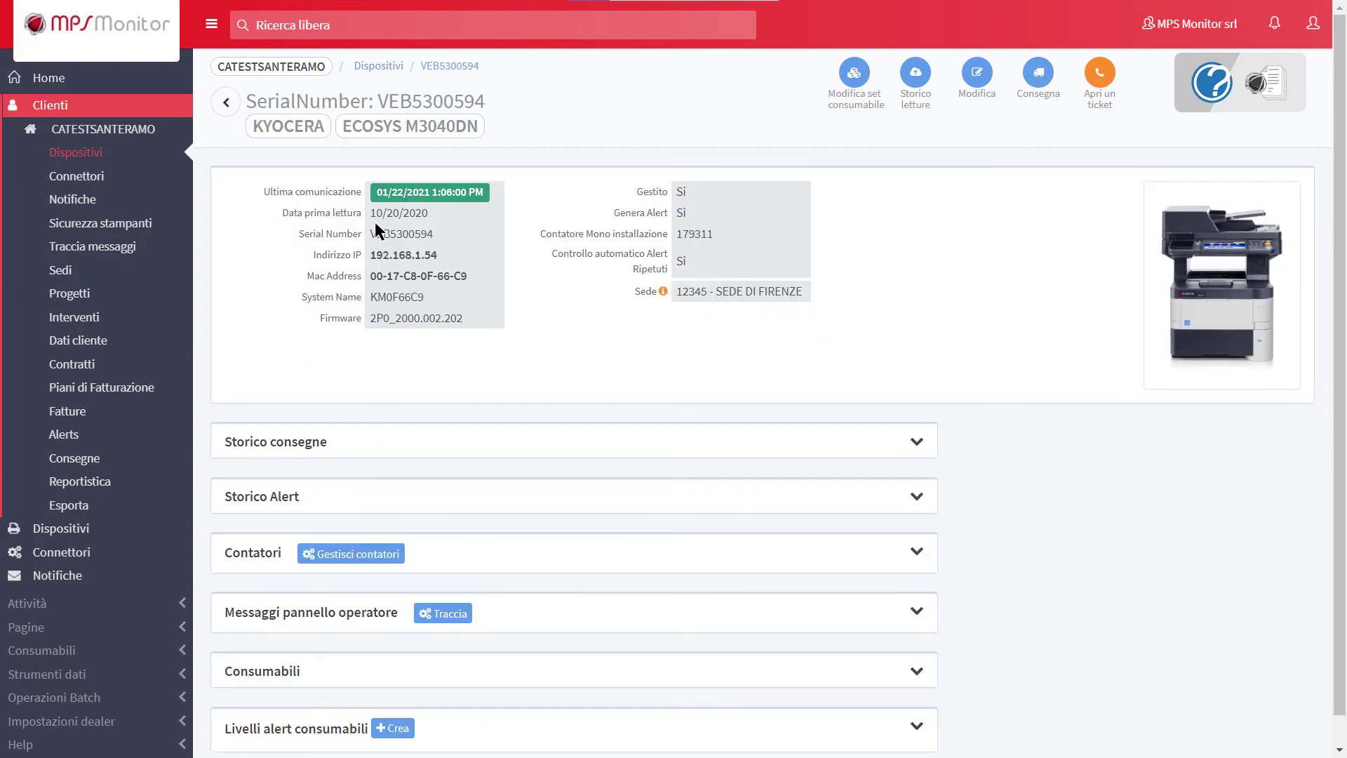
left_click(977, 76)
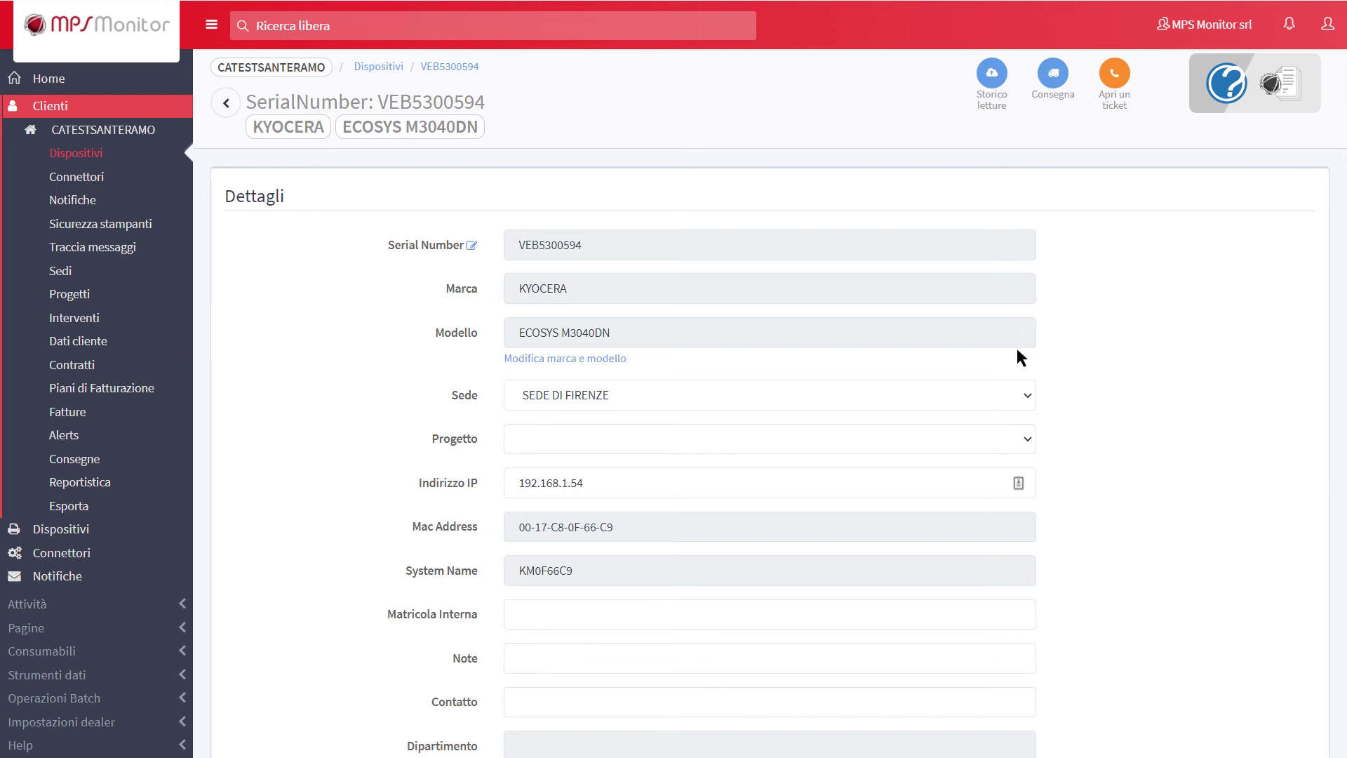
left_click(1025, 396)
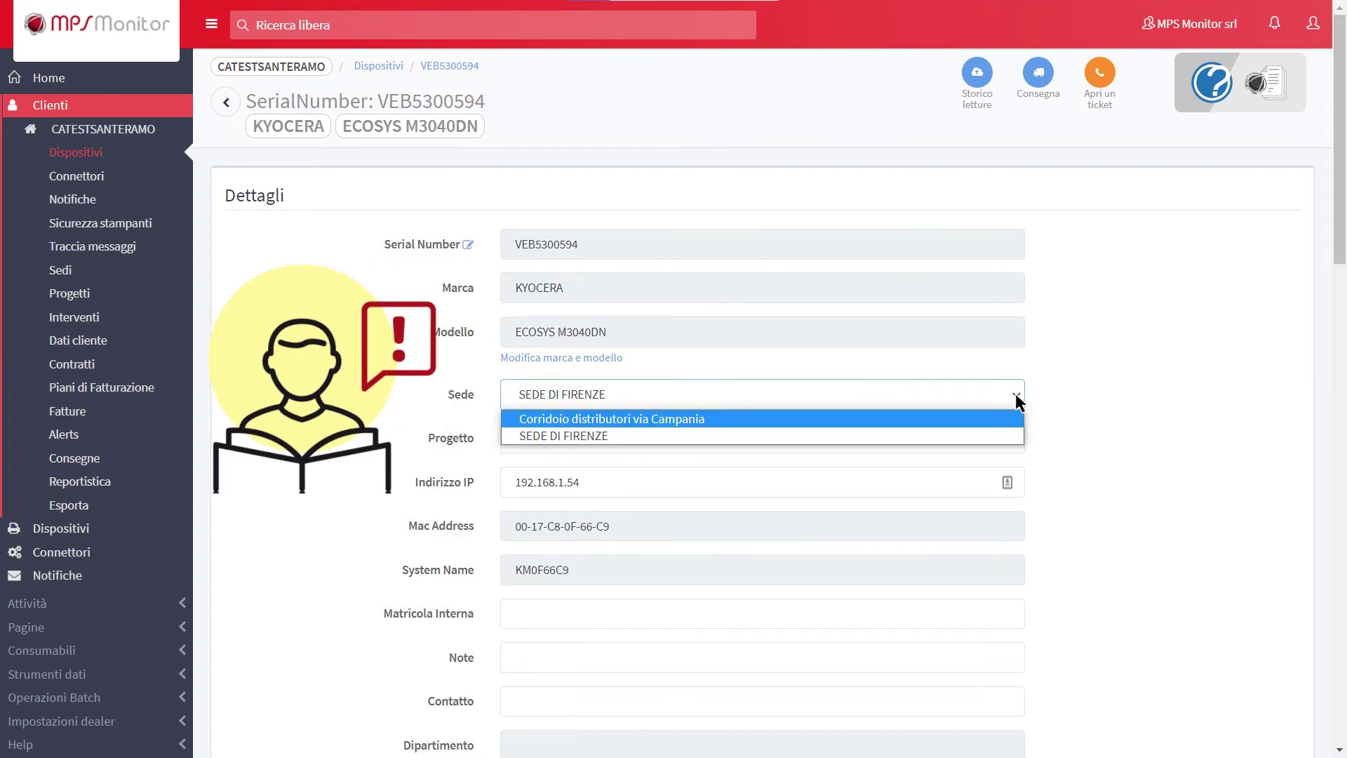
left_click(861, 433)
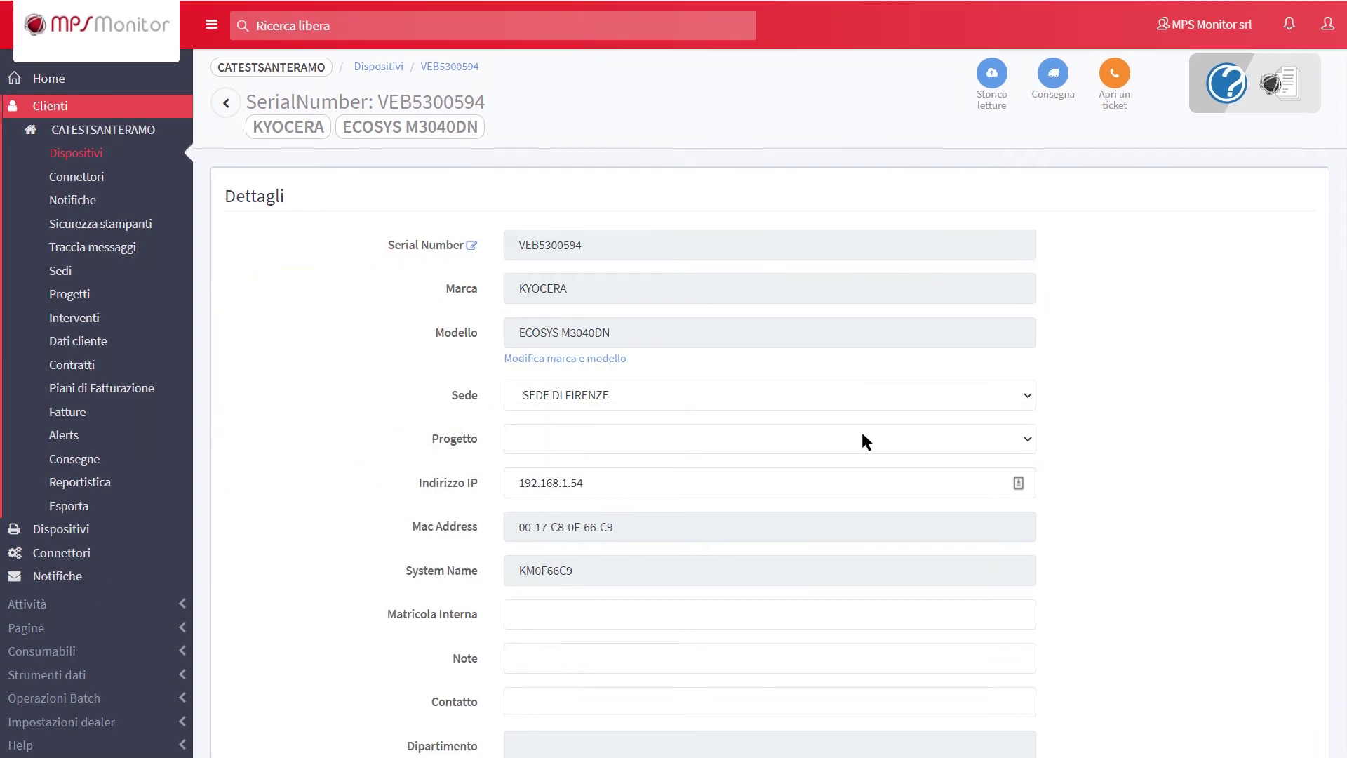
scroll(863, 434, "down", 9)
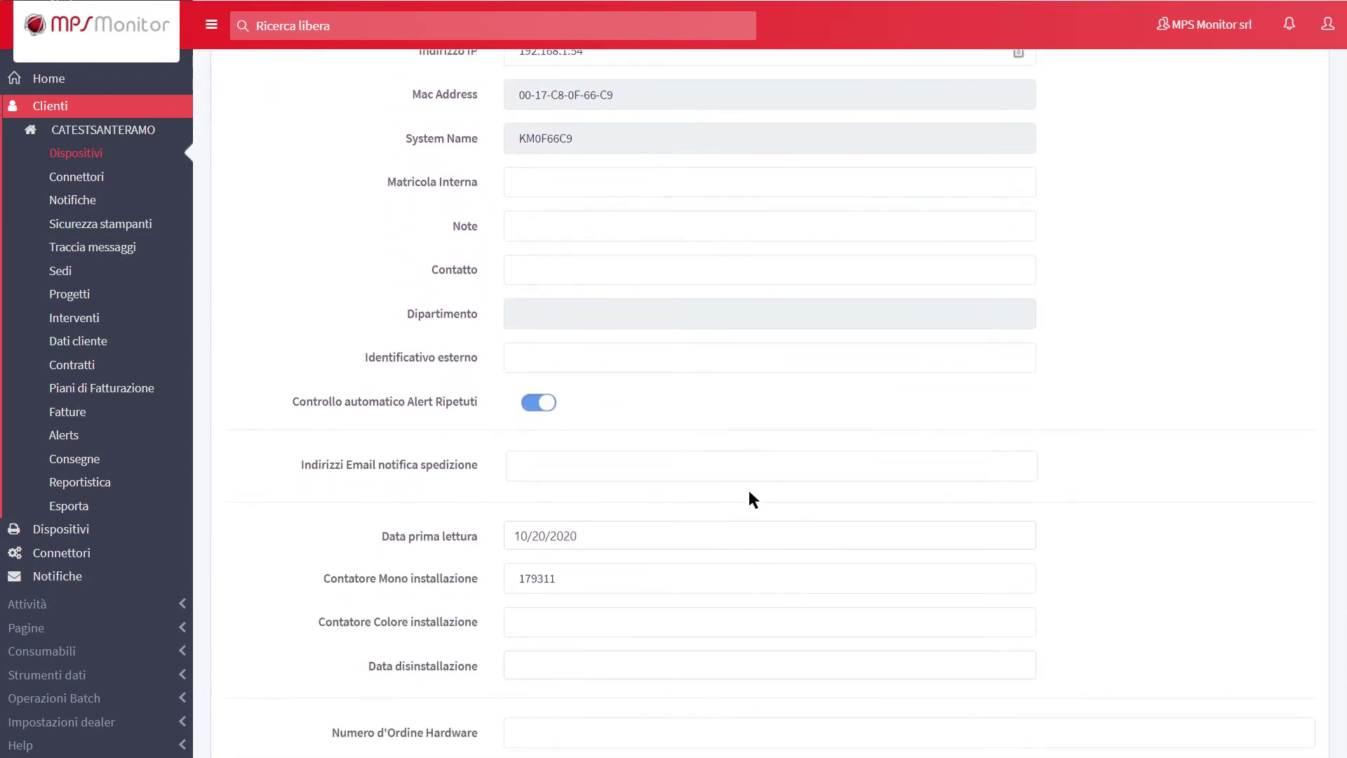
scroll(702, 523, "down", 8)
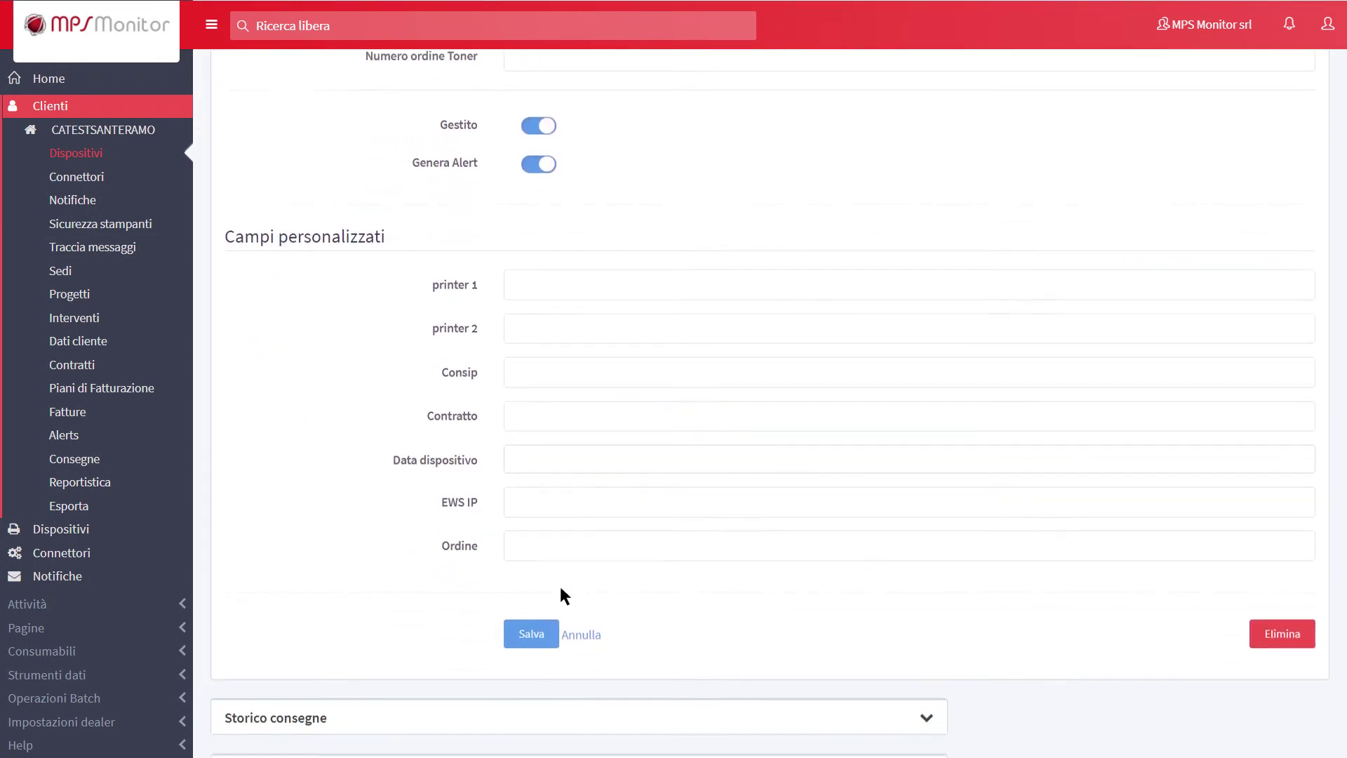
left_click(546, 589)
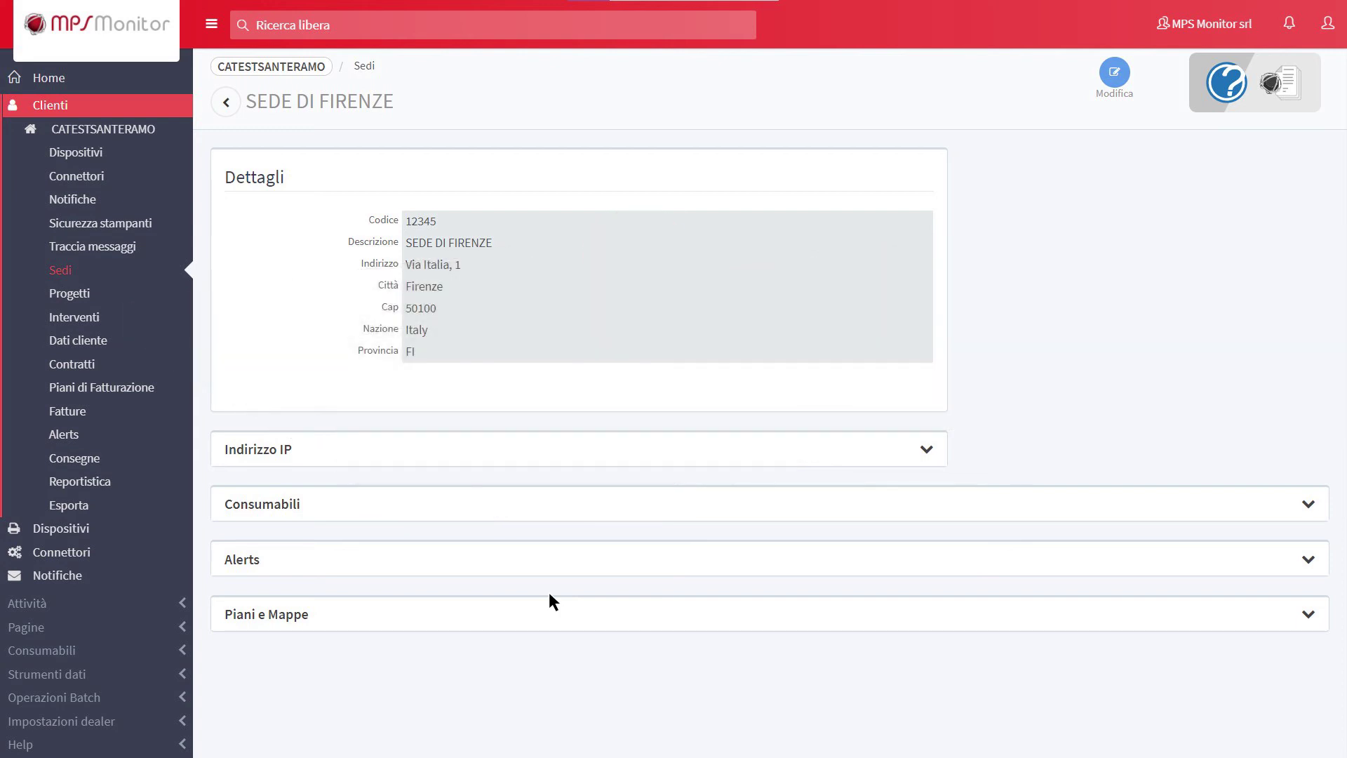
- Add a floor described as Piano 1 to the Florence site, with piantina1.png.png as its map
left_click(1306, 613)
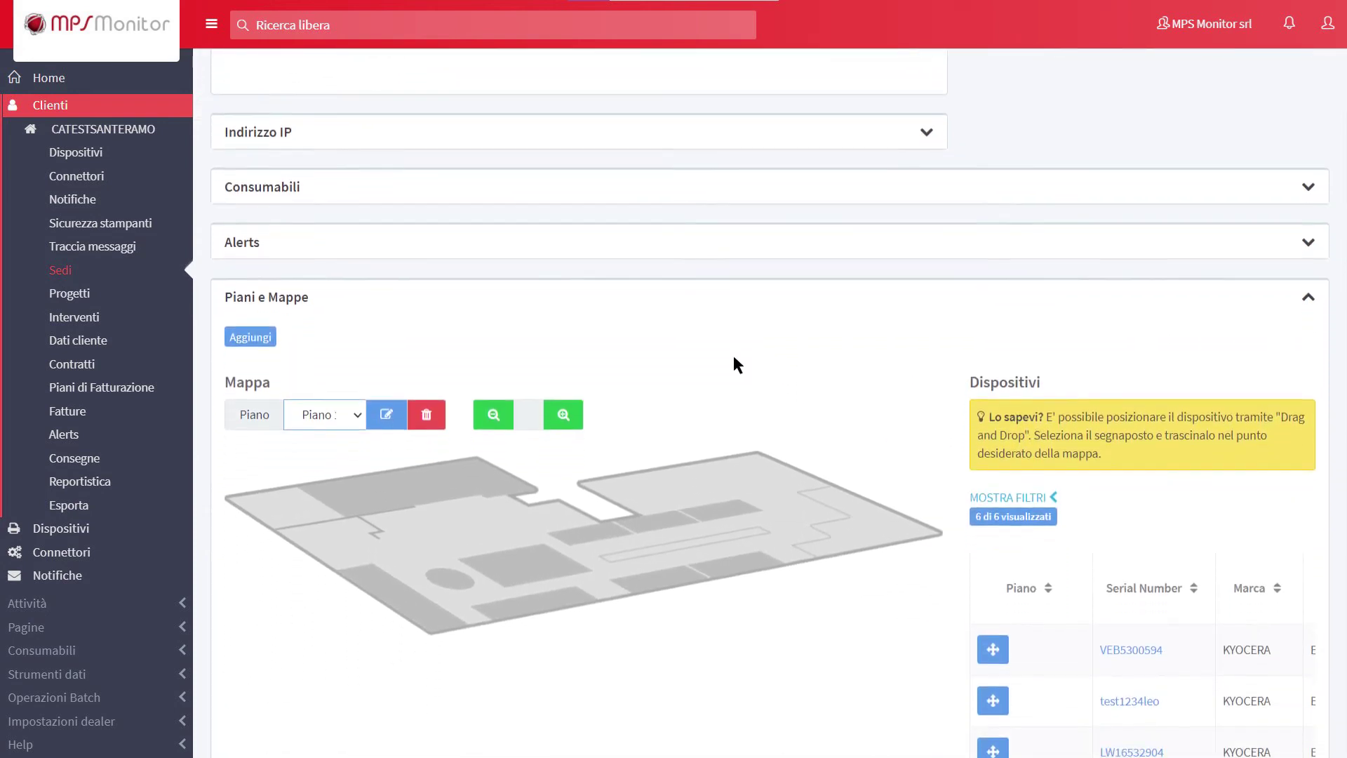
left_click(247, 137)
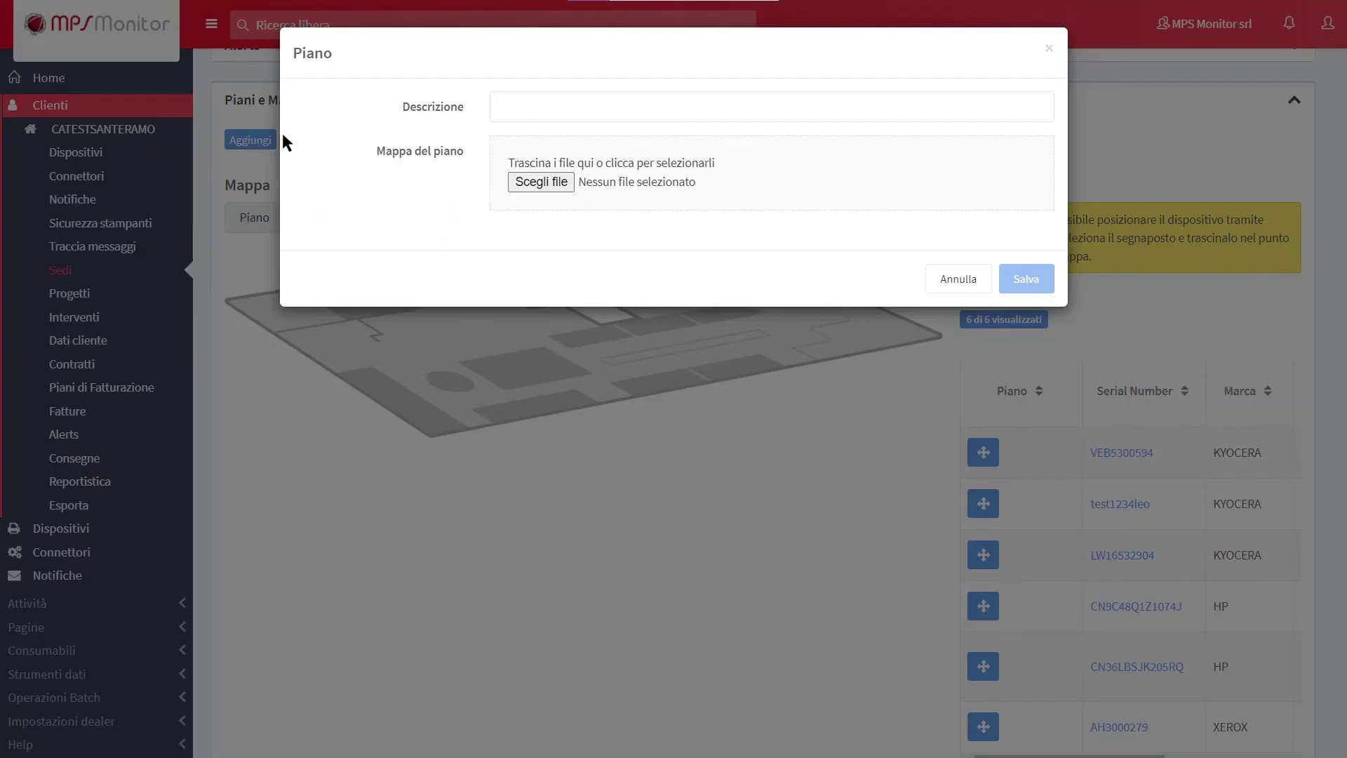
type("Piano 1")
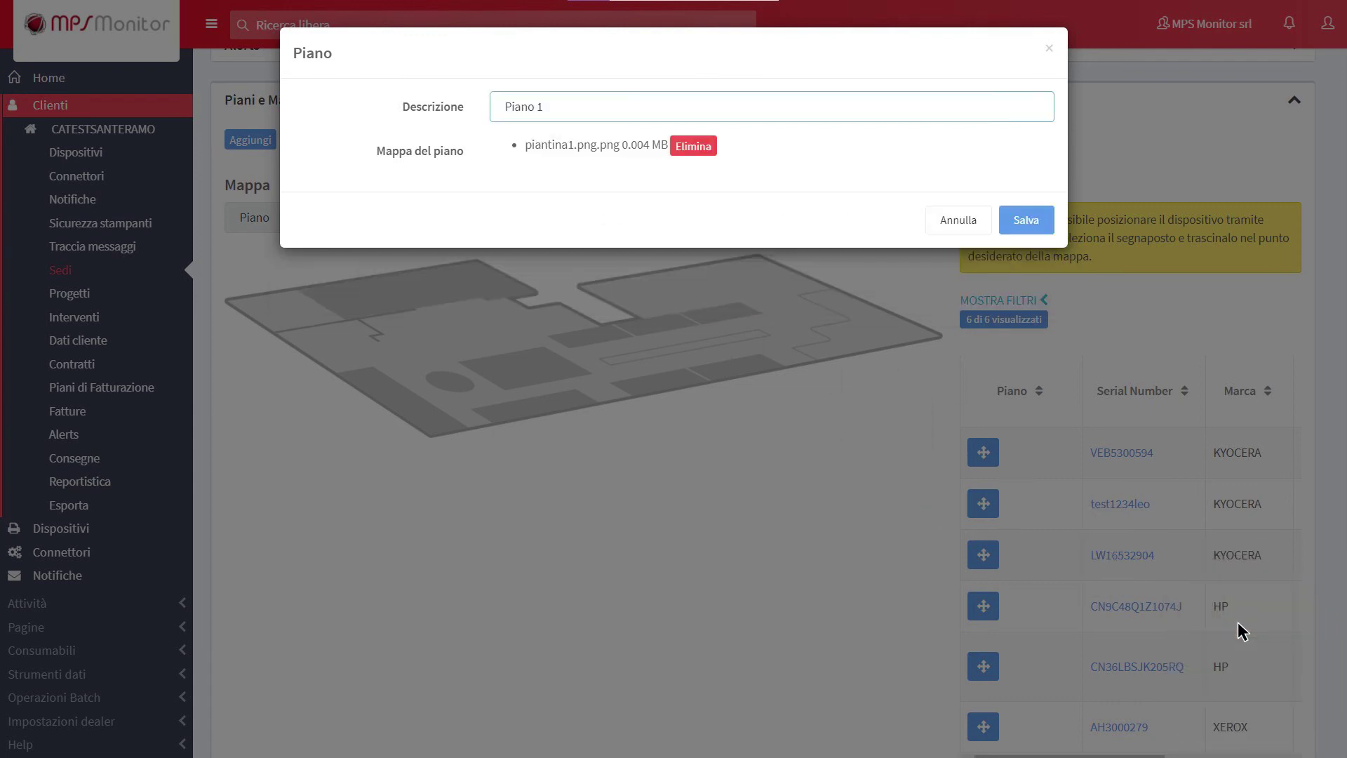
left_click(1024, 220)
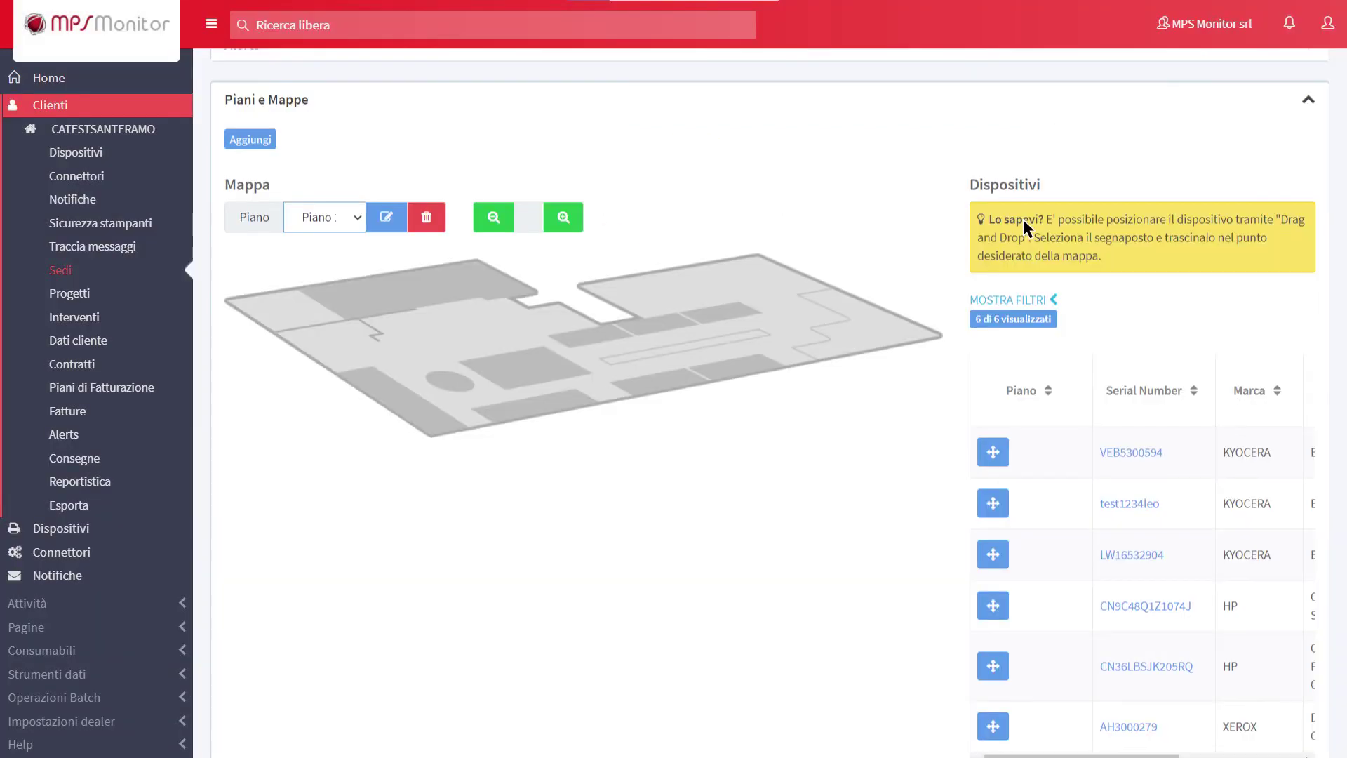
- Position the devices test1234leo, LW16532904 and CN9C48Q1Z1074J at three different points on the Piano 1 map
left_click(797, 357)
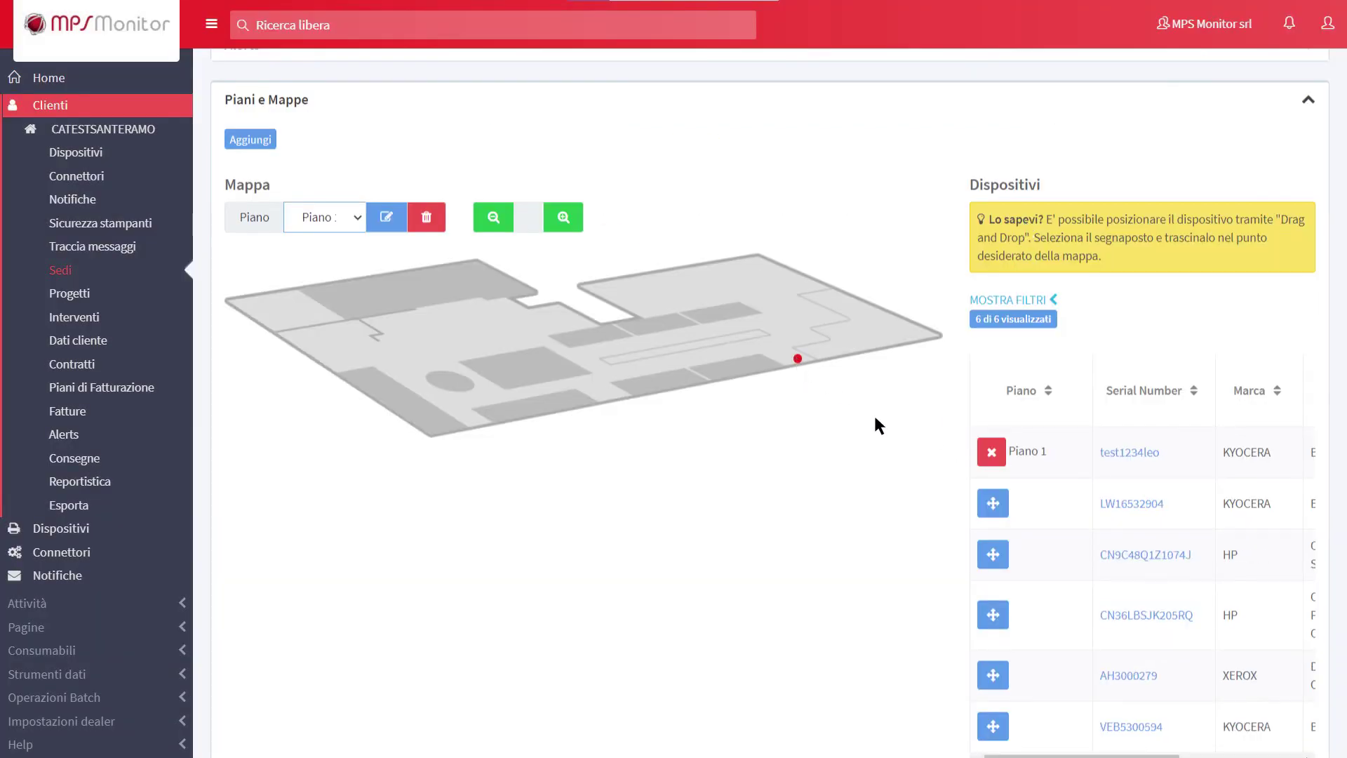
left_click(608, 397)
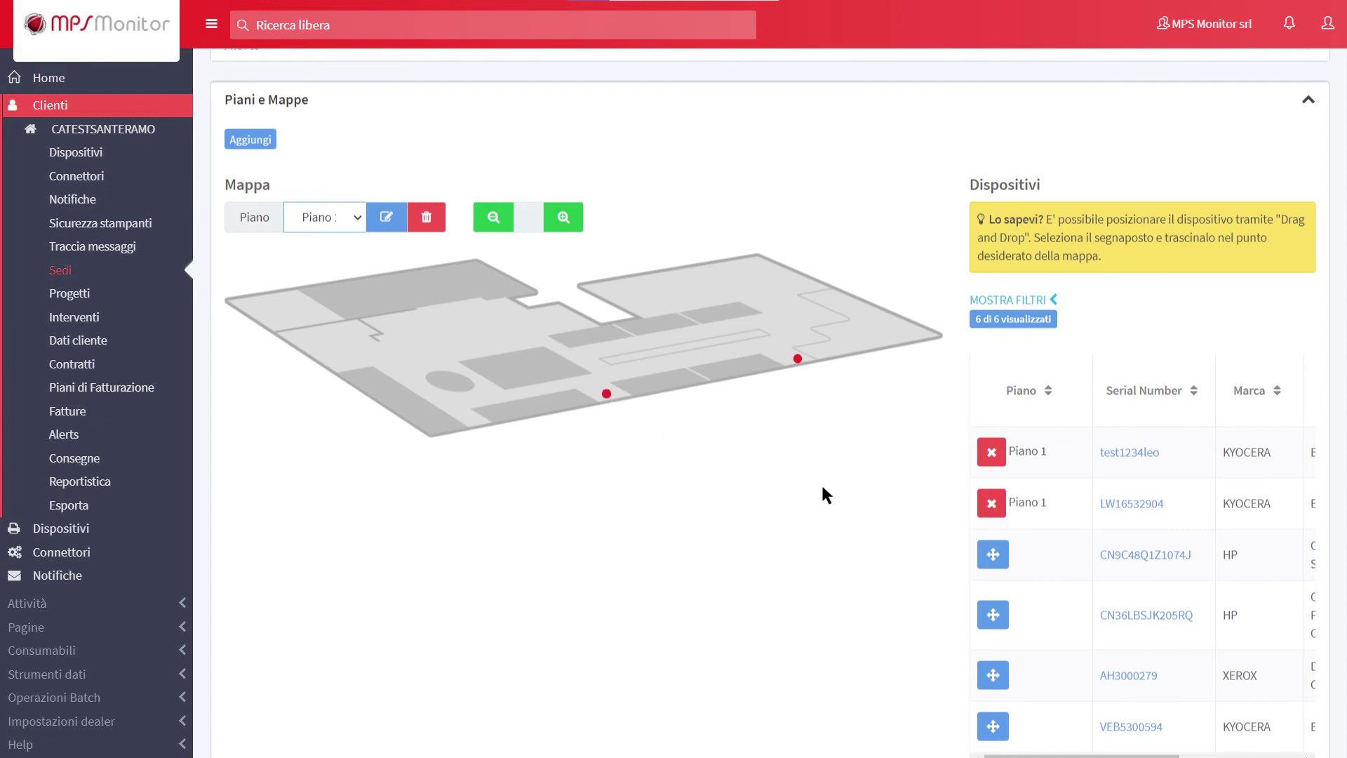
left_click(564, 322)
- Try changing the floor's description to Piano 1a, discard the edit, and decline deletion of the floor
left_click(386, 217)
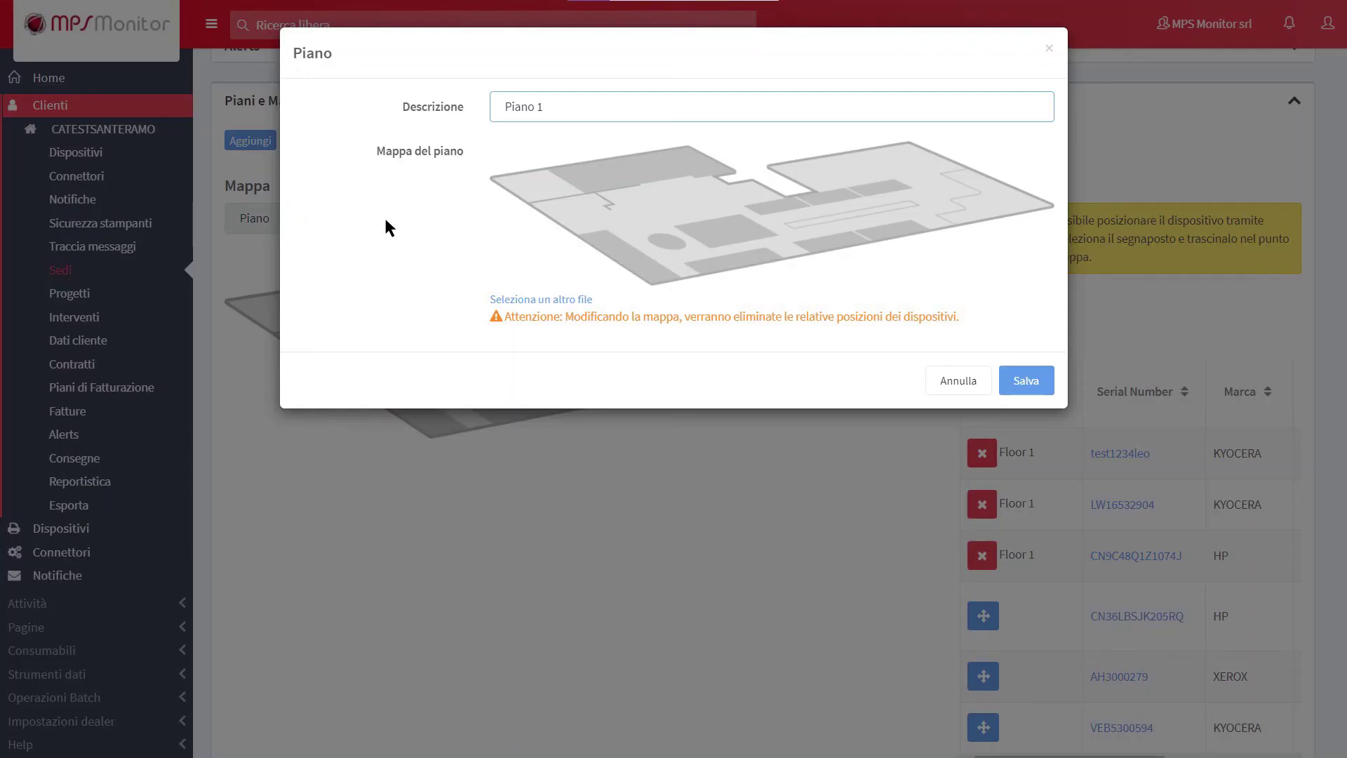
type("Piano 1a")
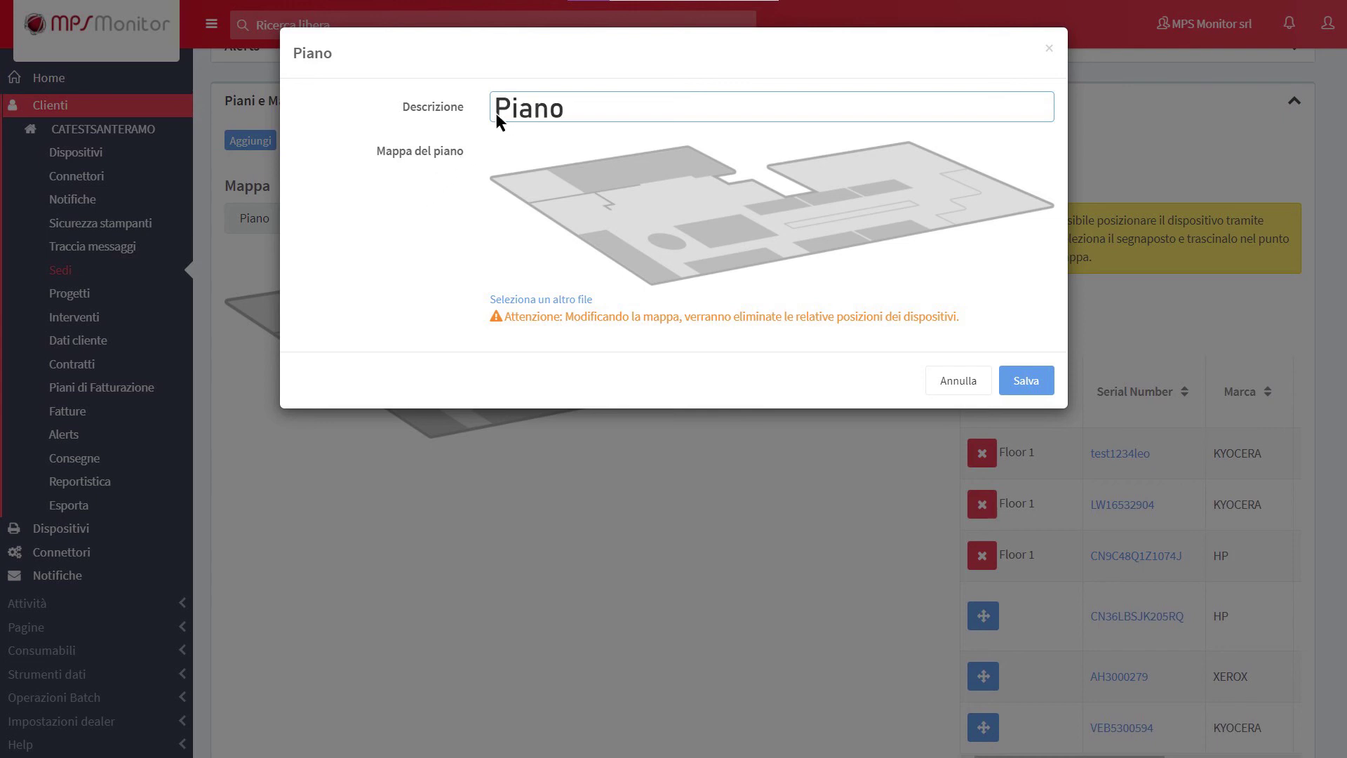
left_click(955, 379)
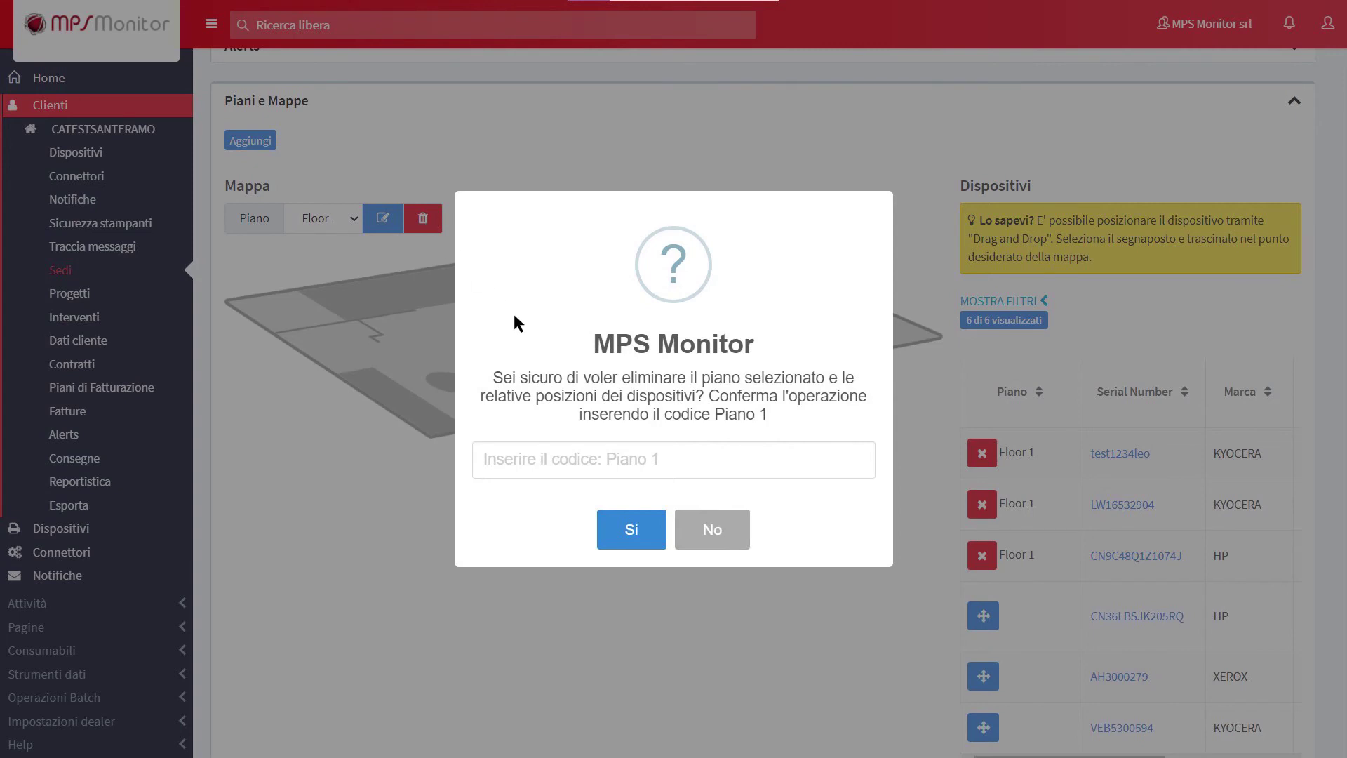
left_click(712, 531)
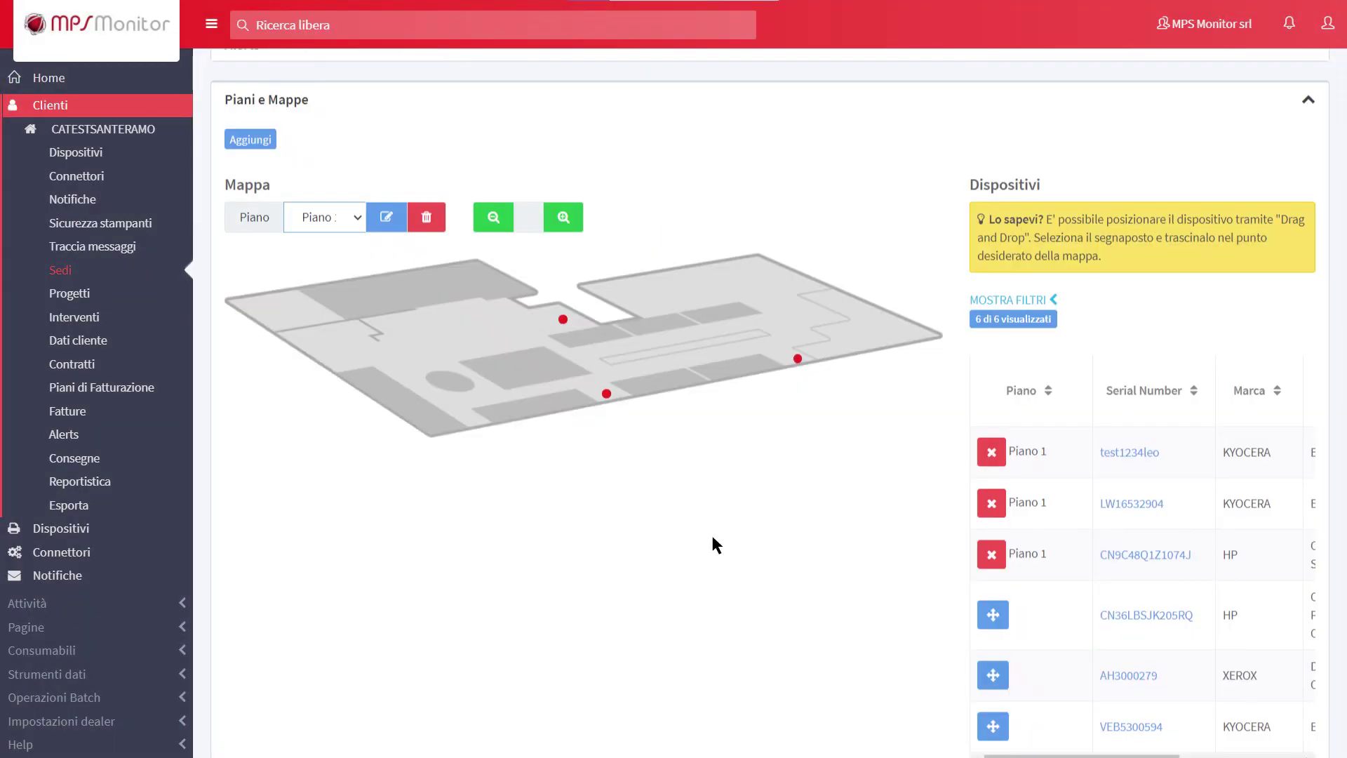
- Examine the details of the HP OfficeJet 3830 device from its marker on the floor map
mouse_move(562, 325)
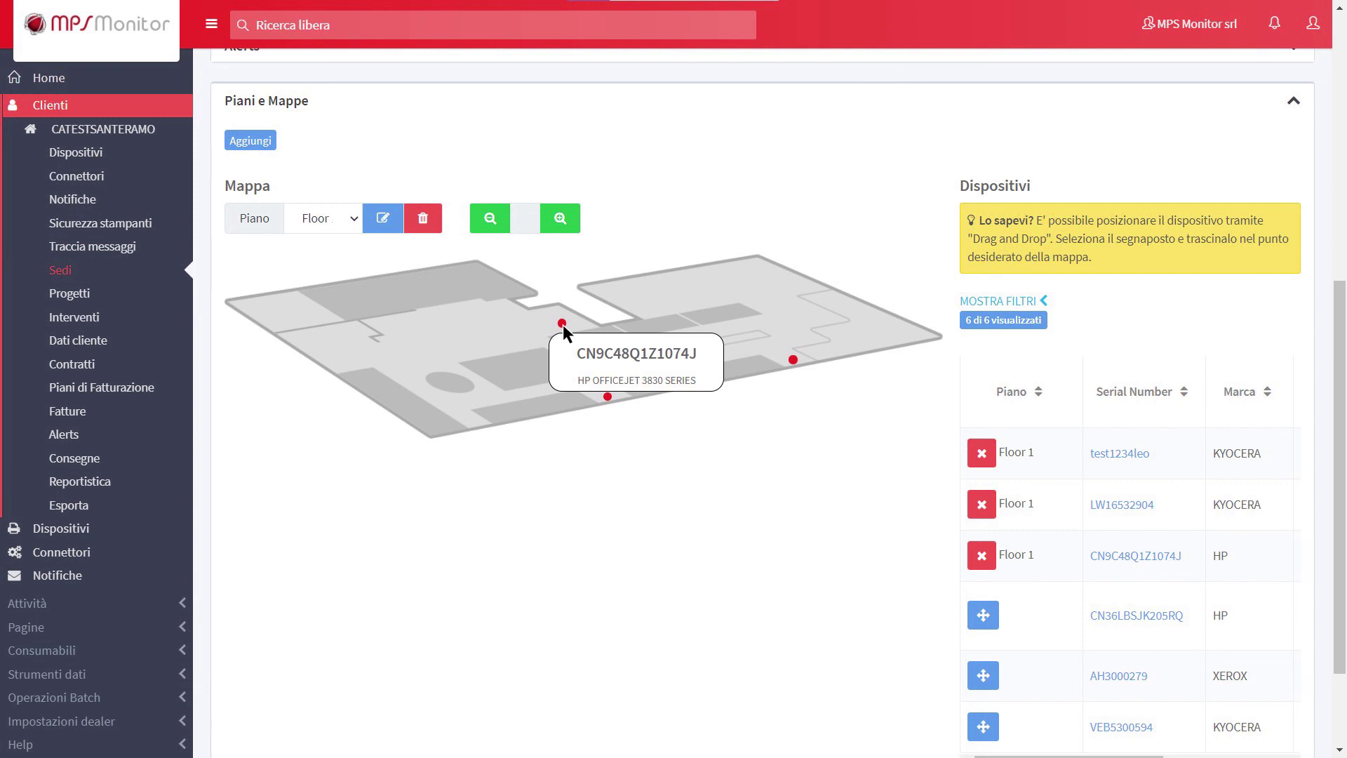
left_click(562, 324)
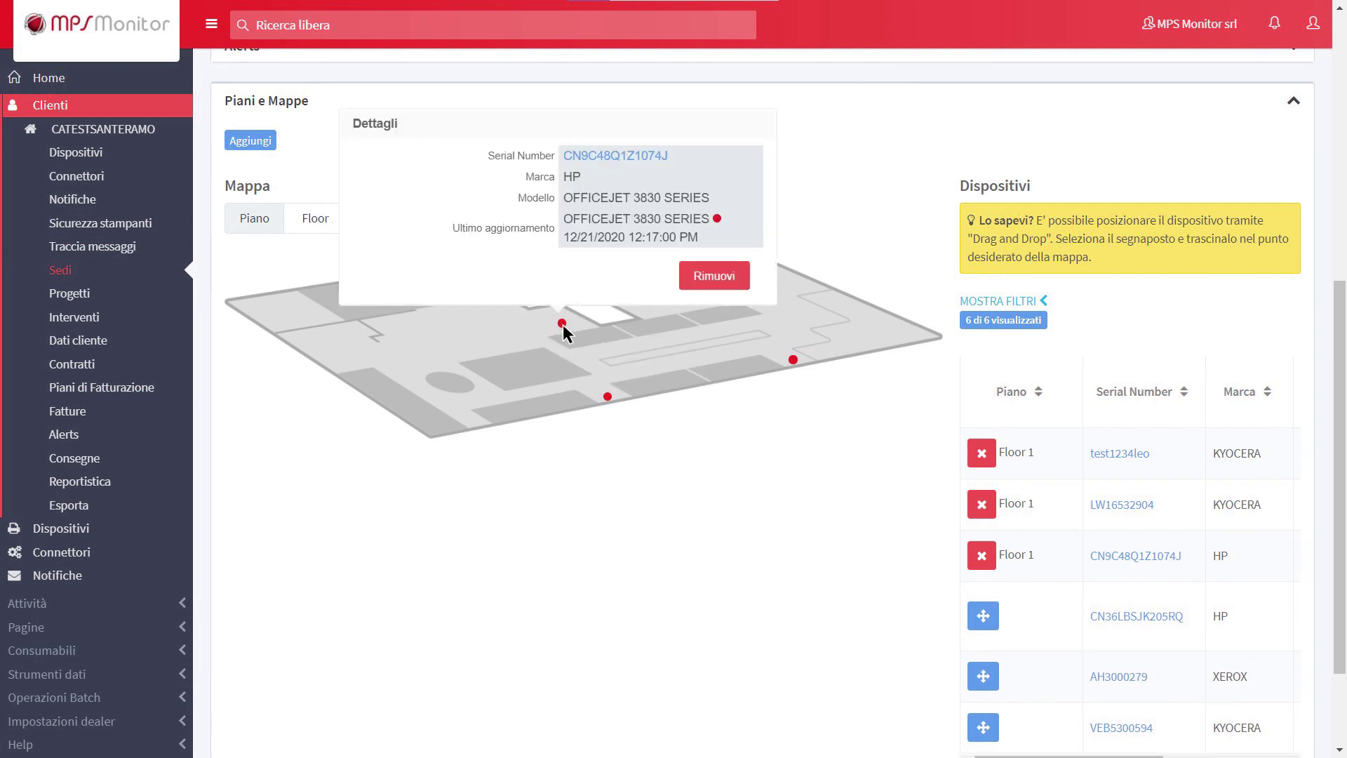
- Open SEDE DI FIRENZE from the customer's sites for editing and request its deletion
left_click(70, 274)
left_click(230, 505)
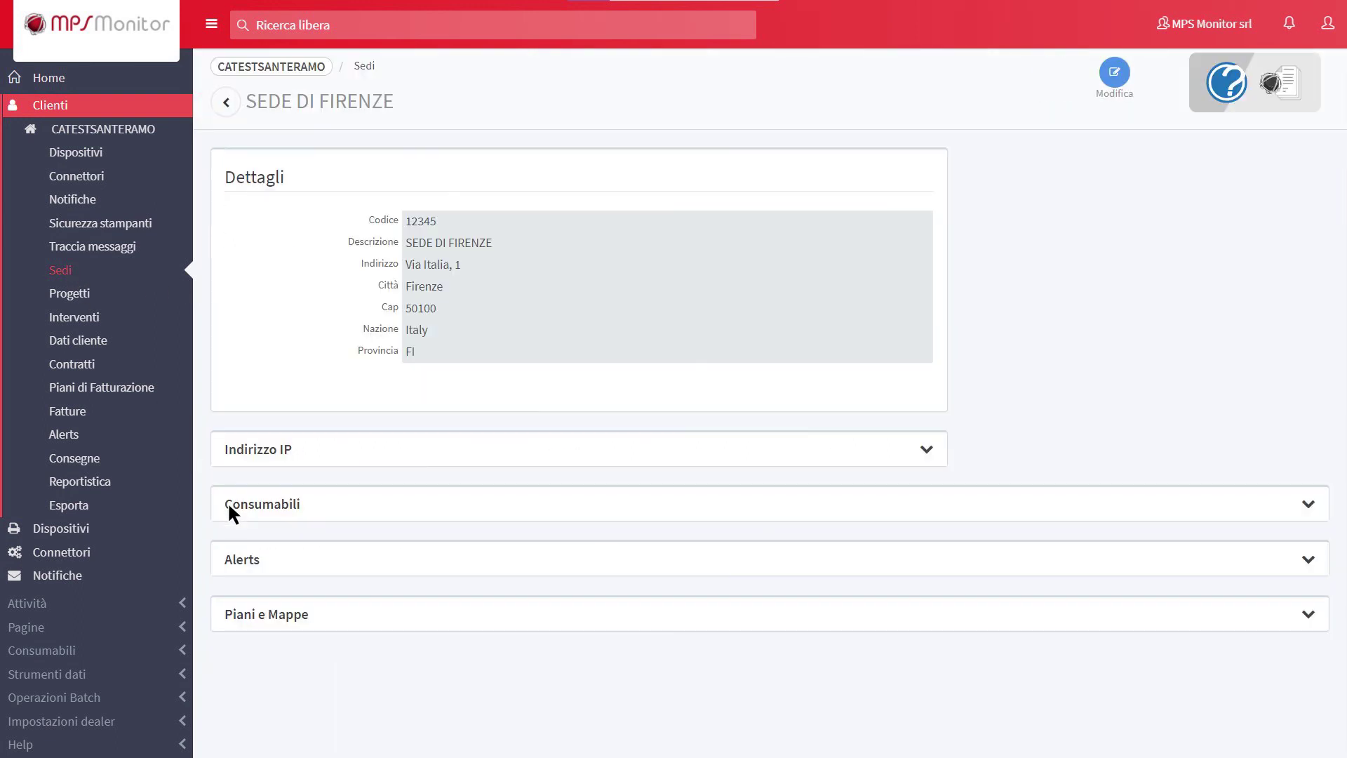
left_click(1115, 74)
left_click(894, 564)
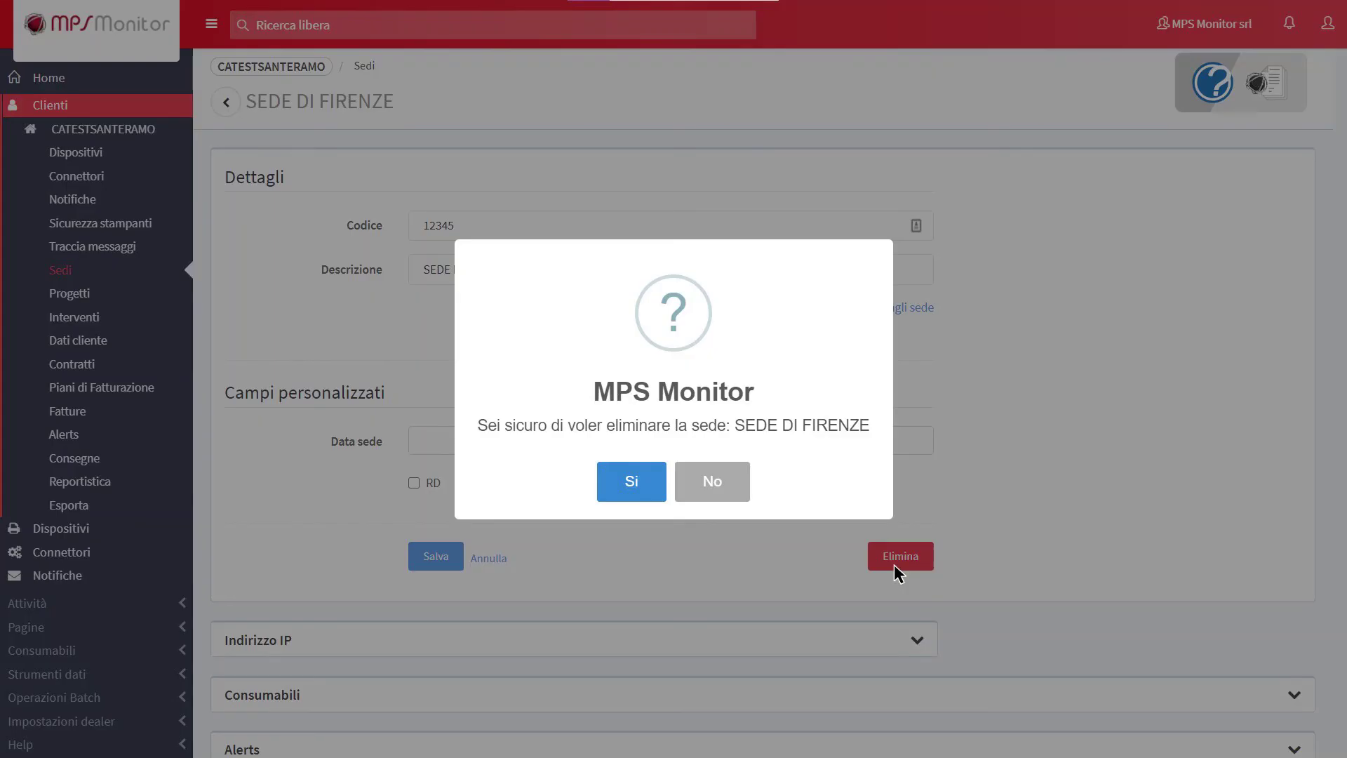